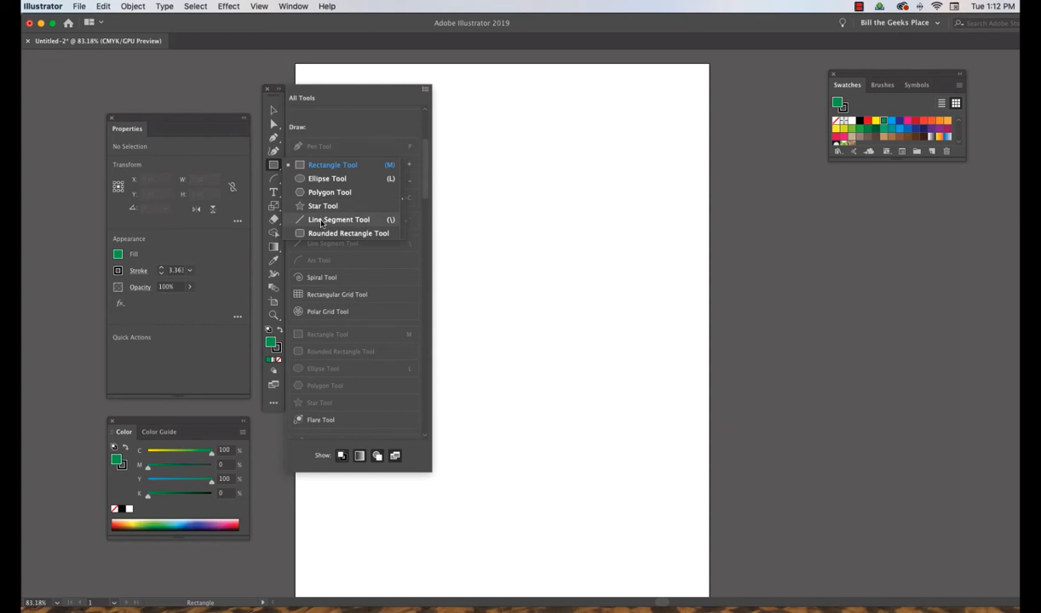
Step: Draw a nearly horizontal line about 423 pt long across the upper half of the page with the Line Segment tool
click(322, 221)
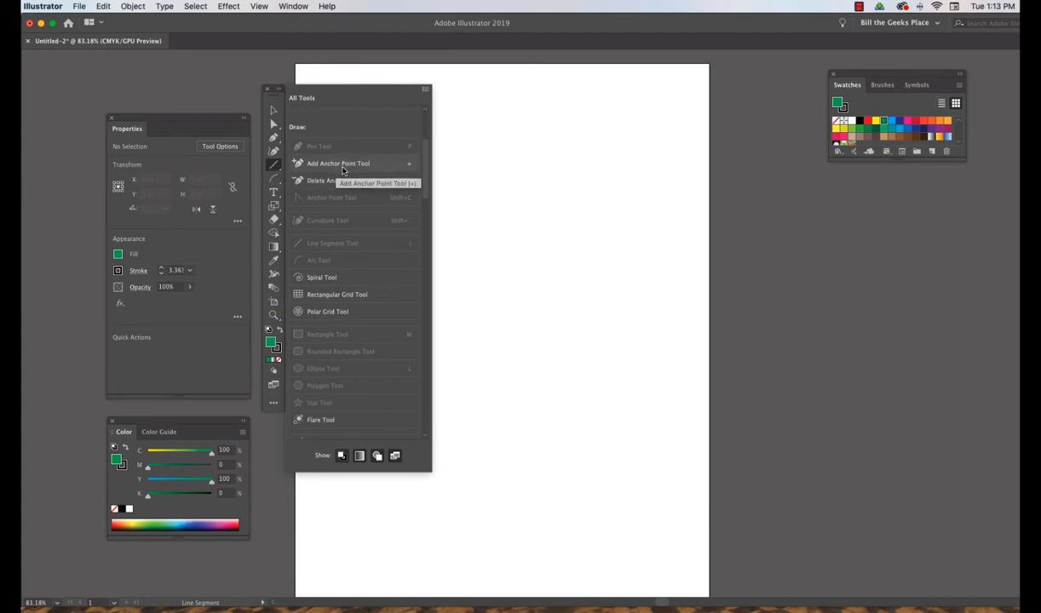
click(273, 110)
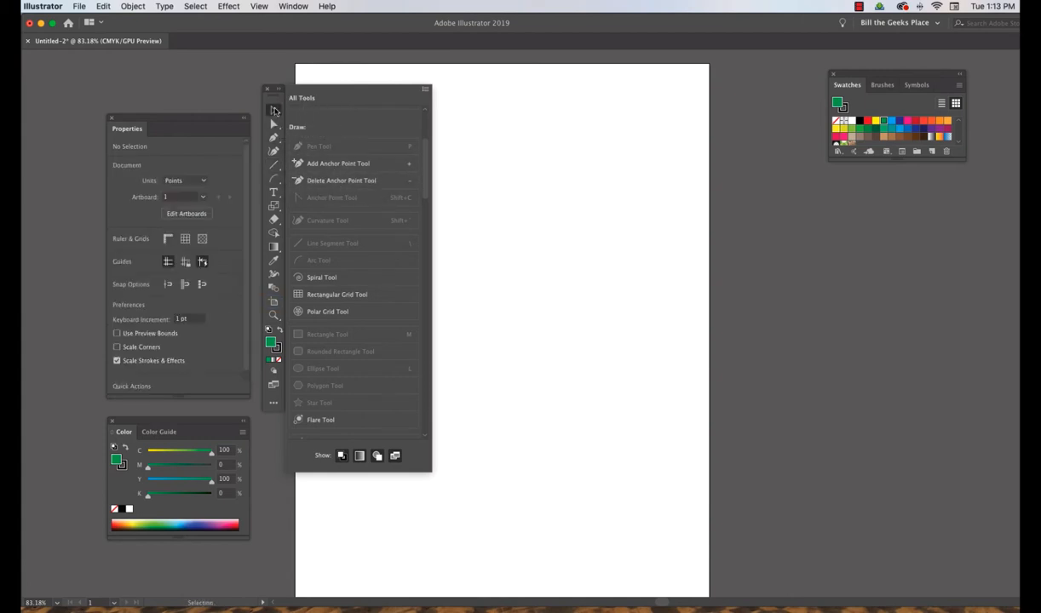
click(277, 165)
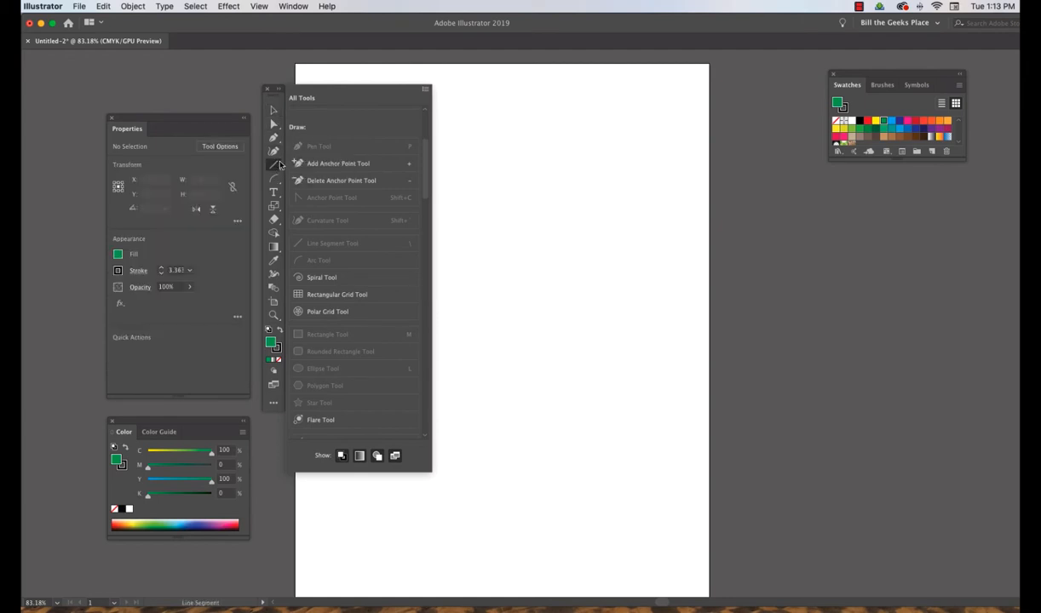
click(264, 93)
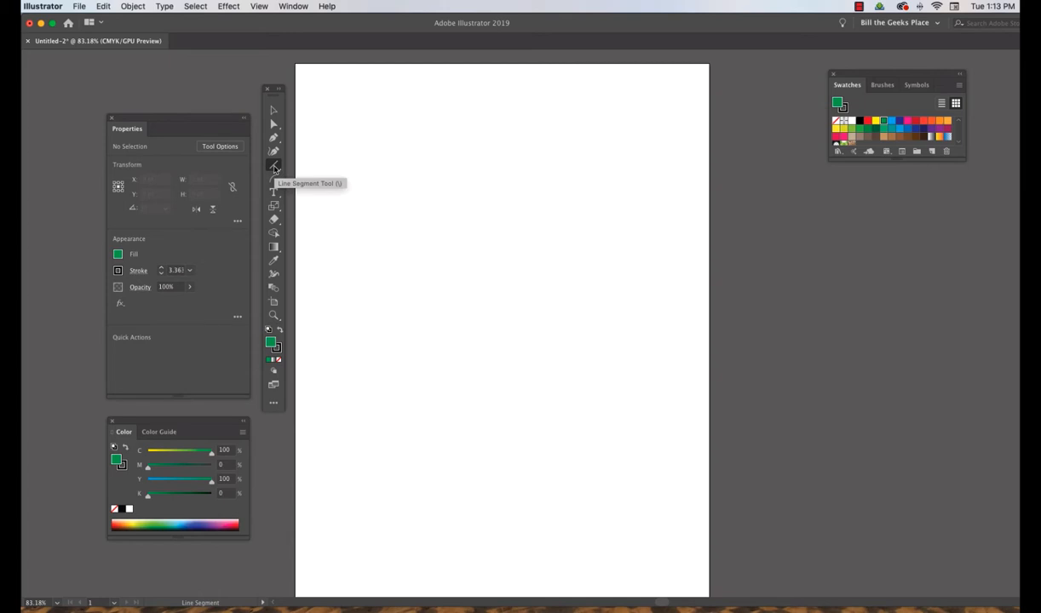
drag(344, 265, 631, 267)
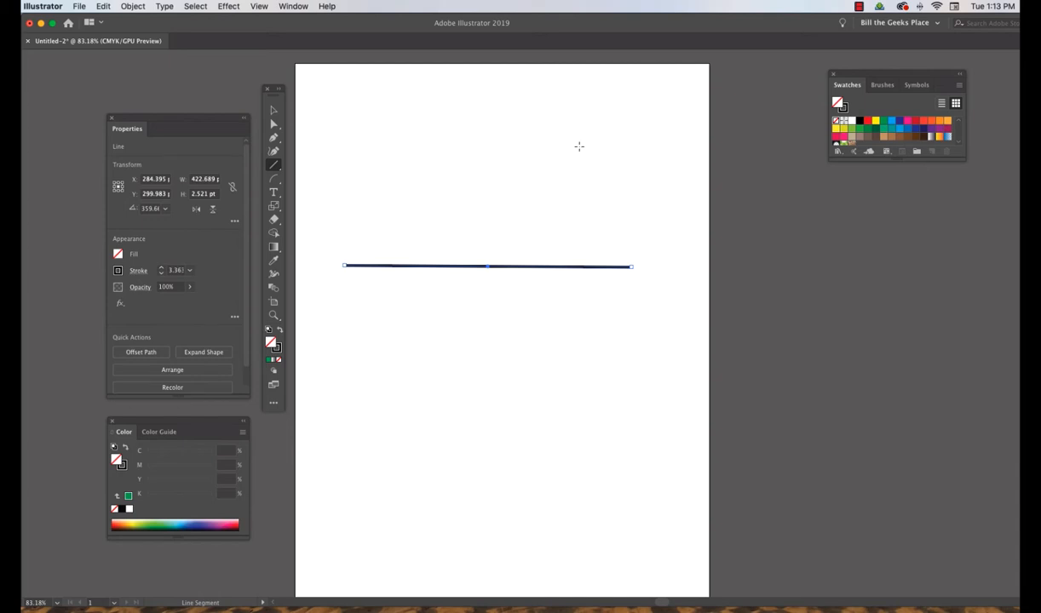
Step: Show the Stroke panel and place it on the page above the line
click(293, 7)
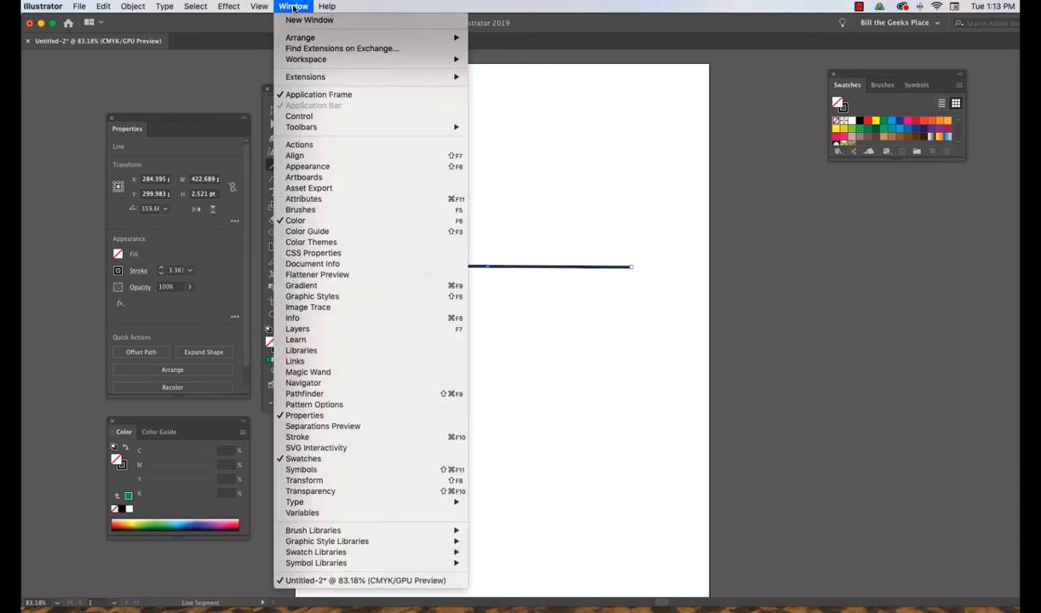
click(303, 439)
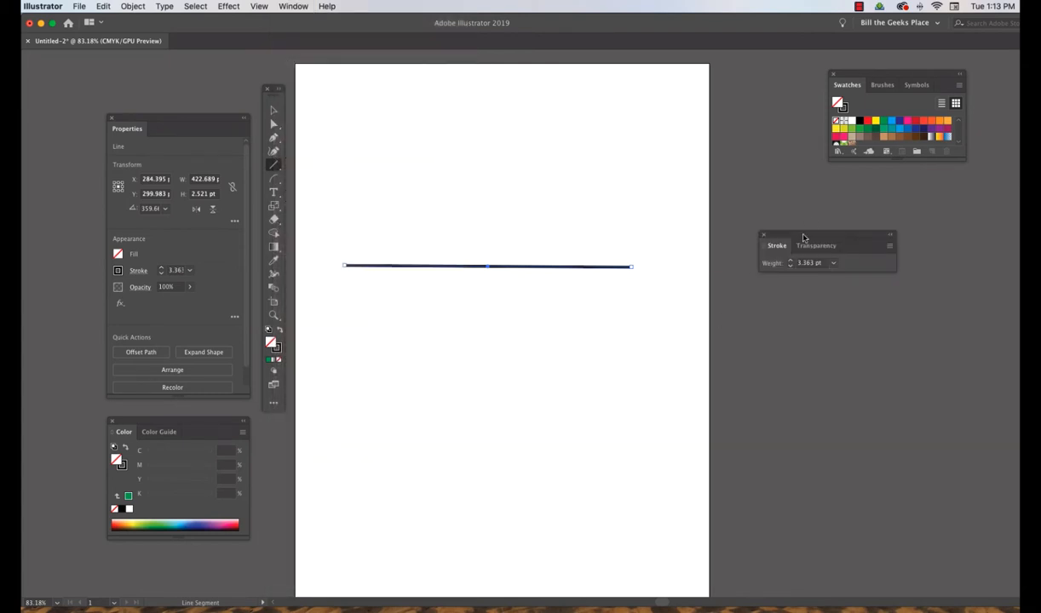
mouse_move(767, 225)
mouse_down()
mouse_move(509, 173)
mouse_move(440, 107)
mouse_up()
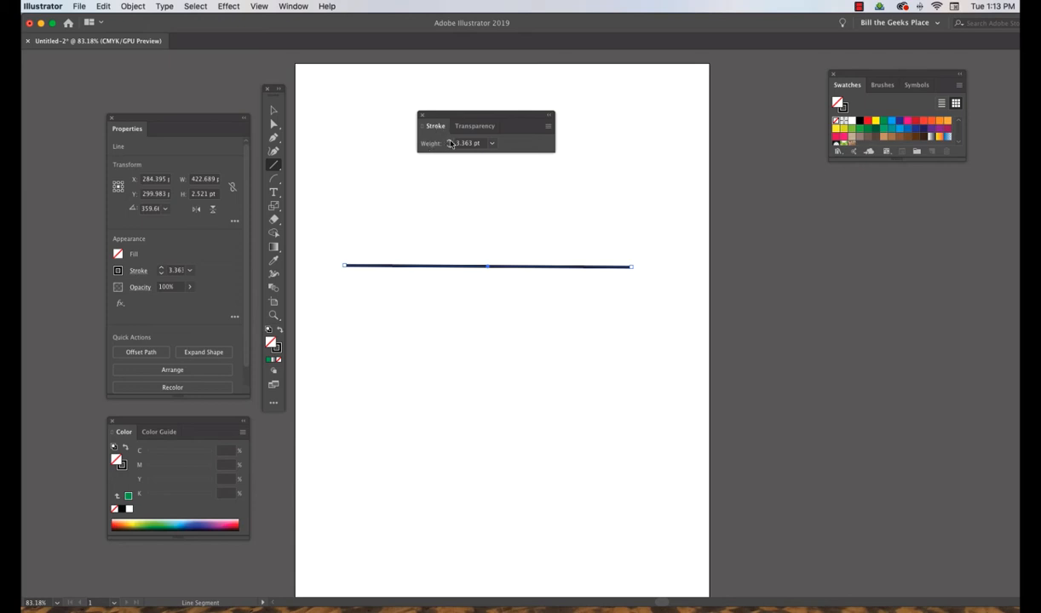
Step: Increase the line's stroke weight to 17 pt
click(273, 110)
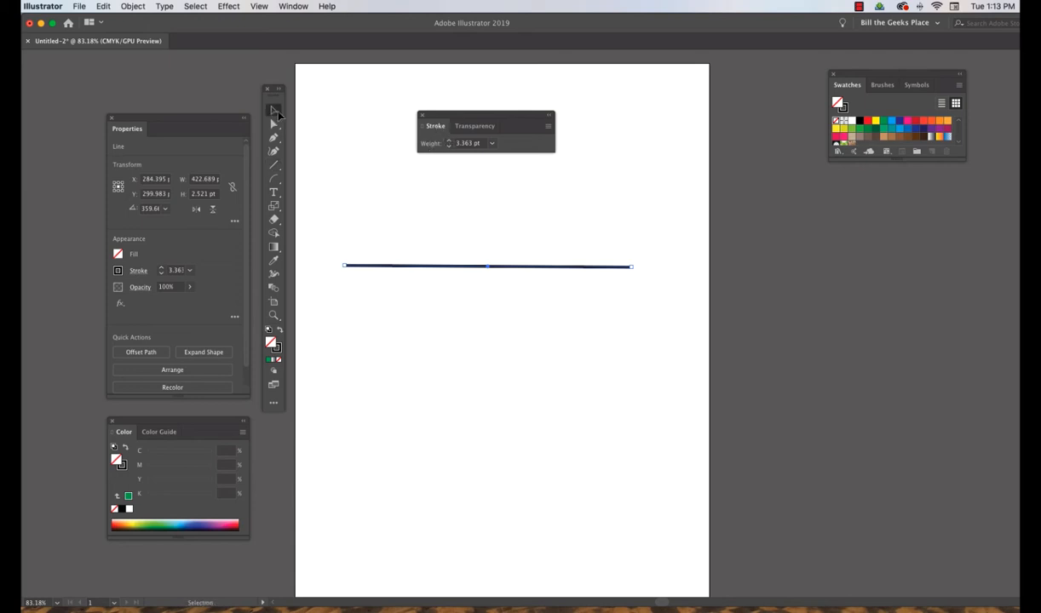
click(450, 143)
click(450, 143)
click(450, 143)
click(450, 143)
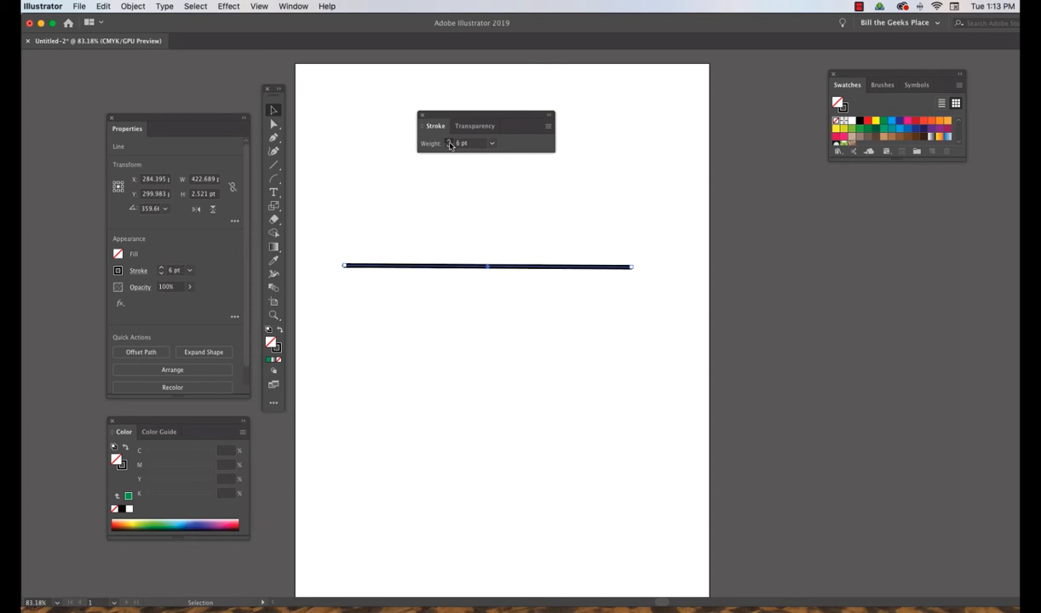
click(450, 144)
click(450, 143)
click(450, 144)
click(450, 143)
click(450, 143)
click(450, 143)
click(450, 143)
click(450, 143)
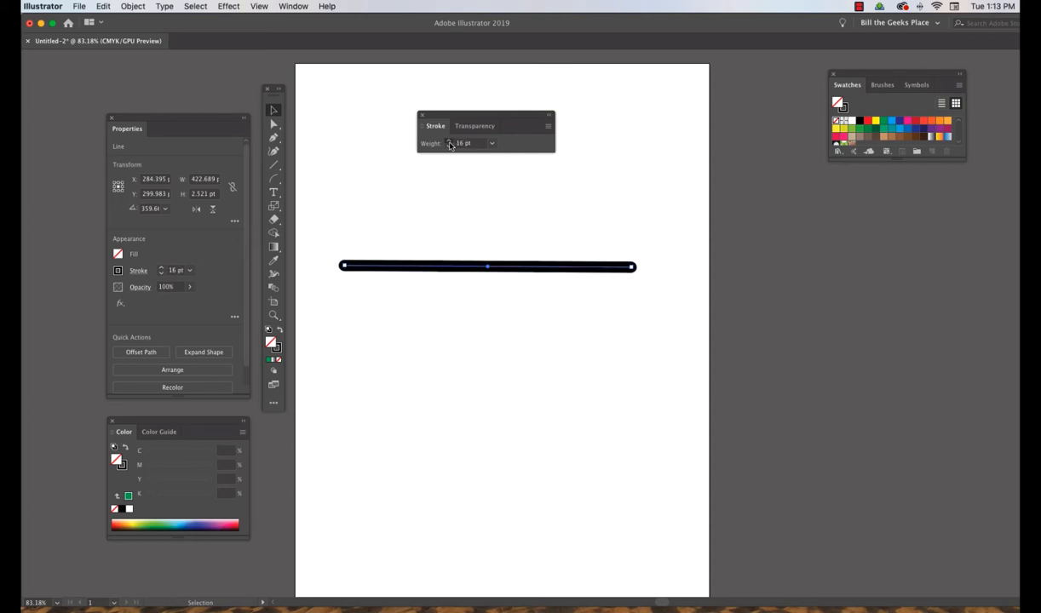
click(450, 143)
click(450, 143)
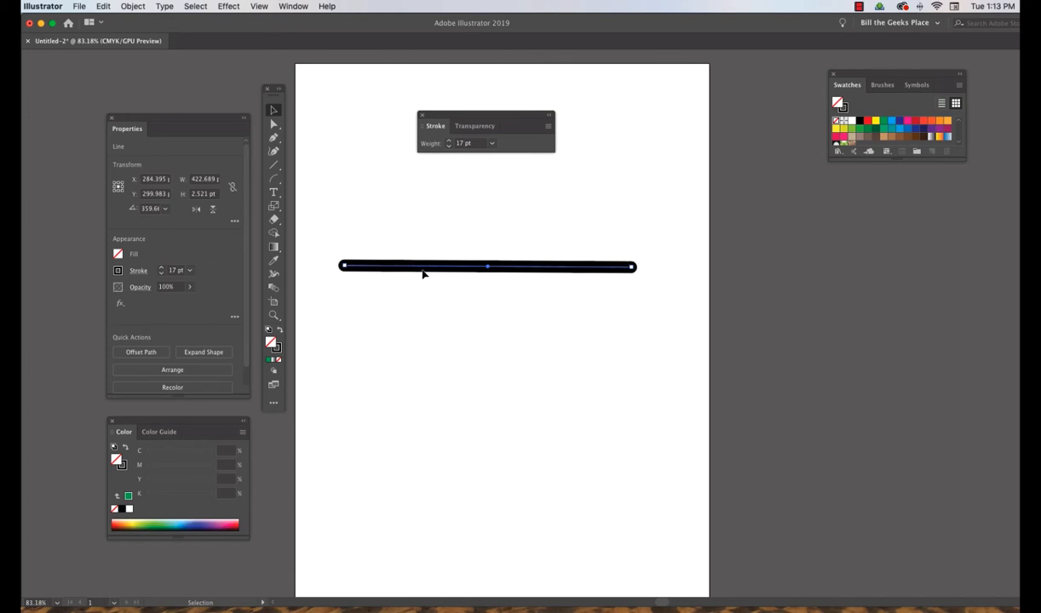
Step: Expand the full stroke options below the line and try the cap and corner styles, ending with a round cap and miter join
double_click(434, 127)
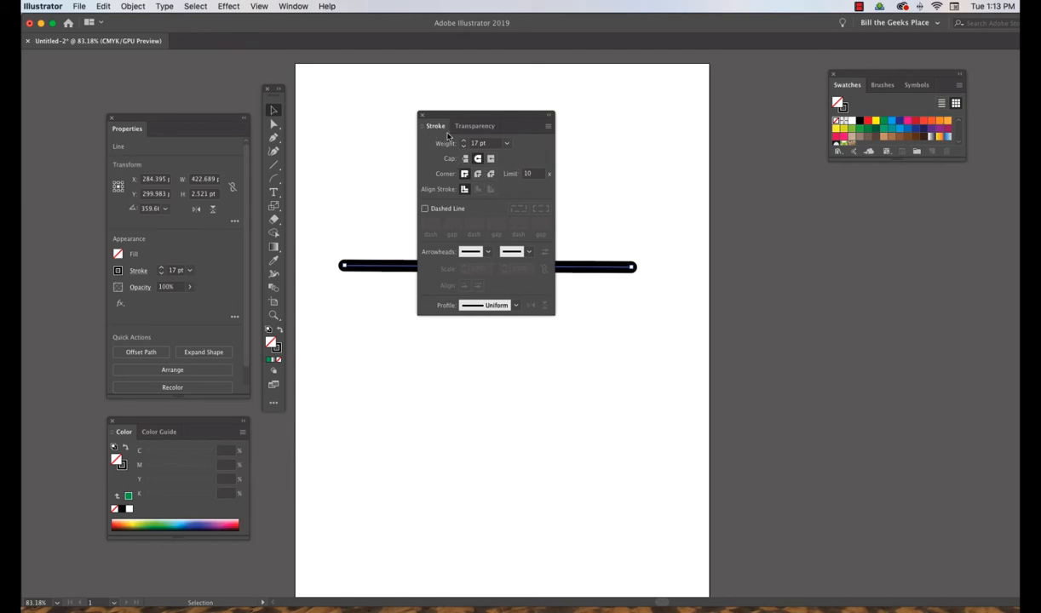
drag(438, 116, 447, 308)
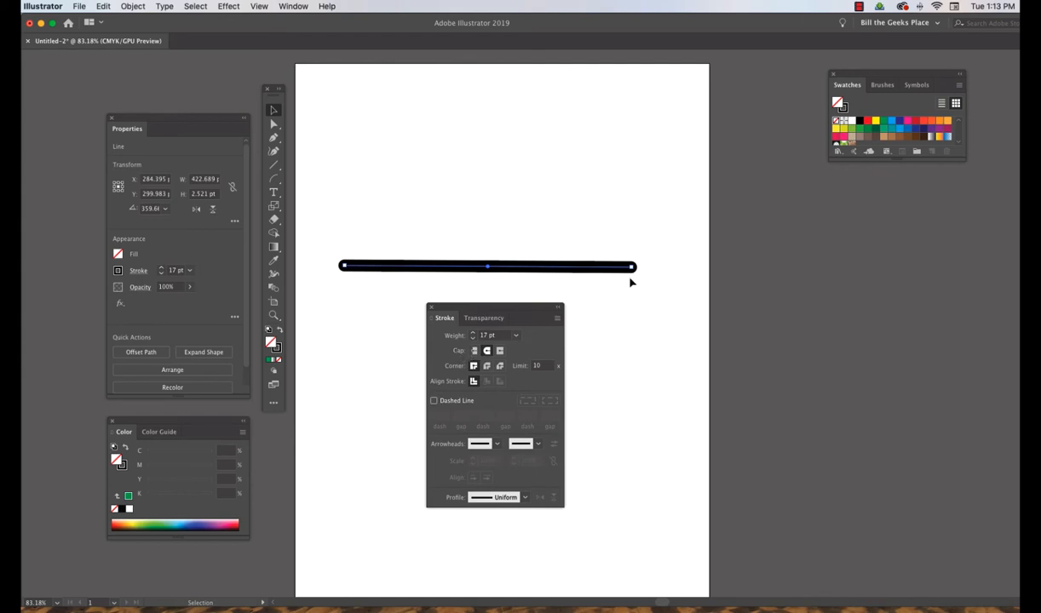
click(475, 352)
click(487, 352)
click(500, 352)
click(486, 352)
click(487, 367)
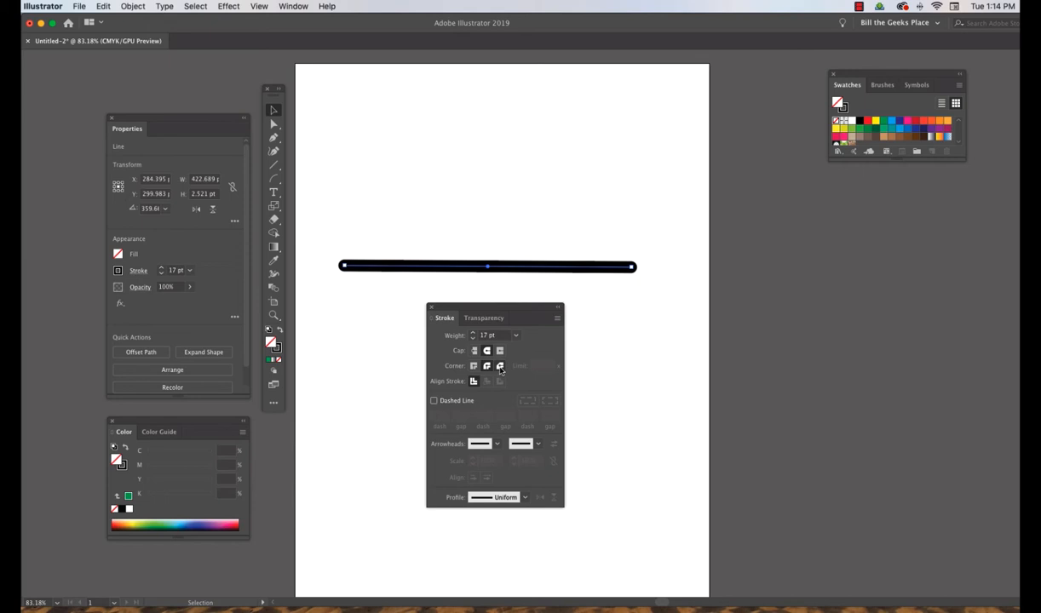
click(474, 367)
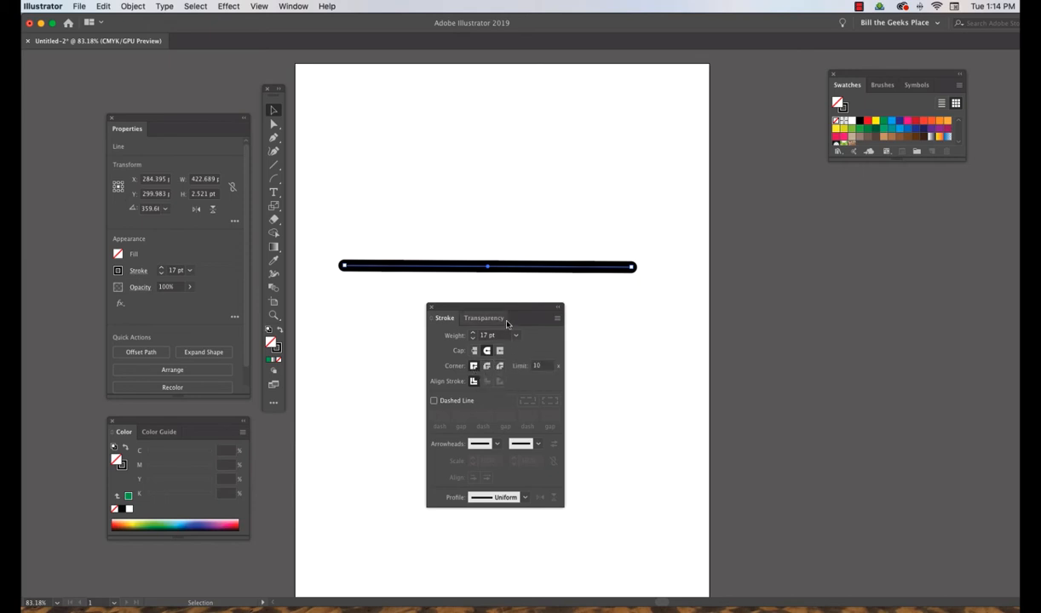
Step: Clear the Stroke panel off the page and move the line up near the page's top edge, to about Y 84 pt
mouse_move(511, 314)
mouse_down()
mouse_move(755, 288)
mouse_move(838, 227)
mouse_up()
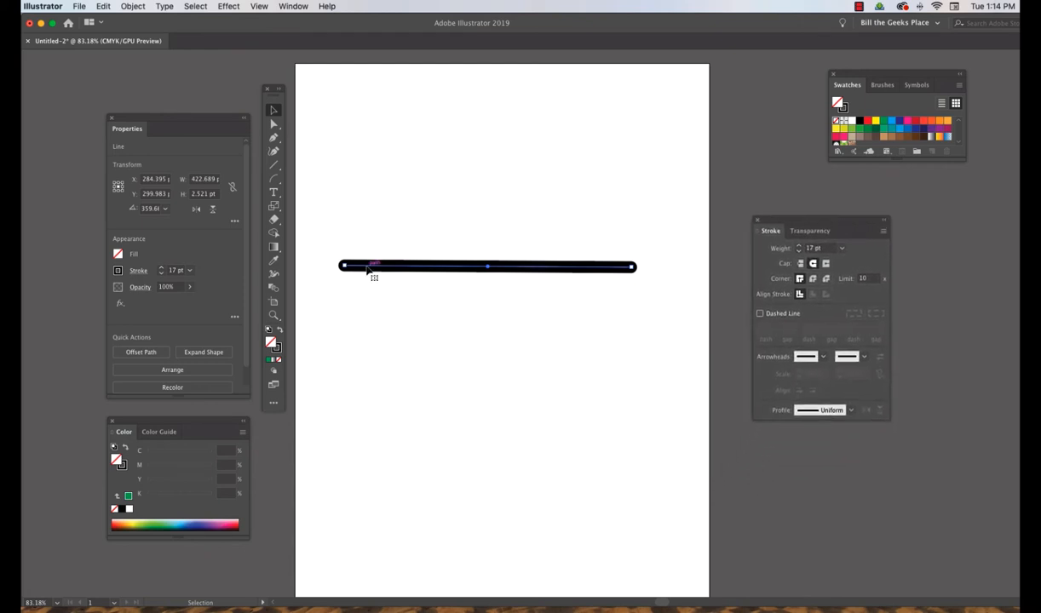
drag(367, 267, 376, 120)
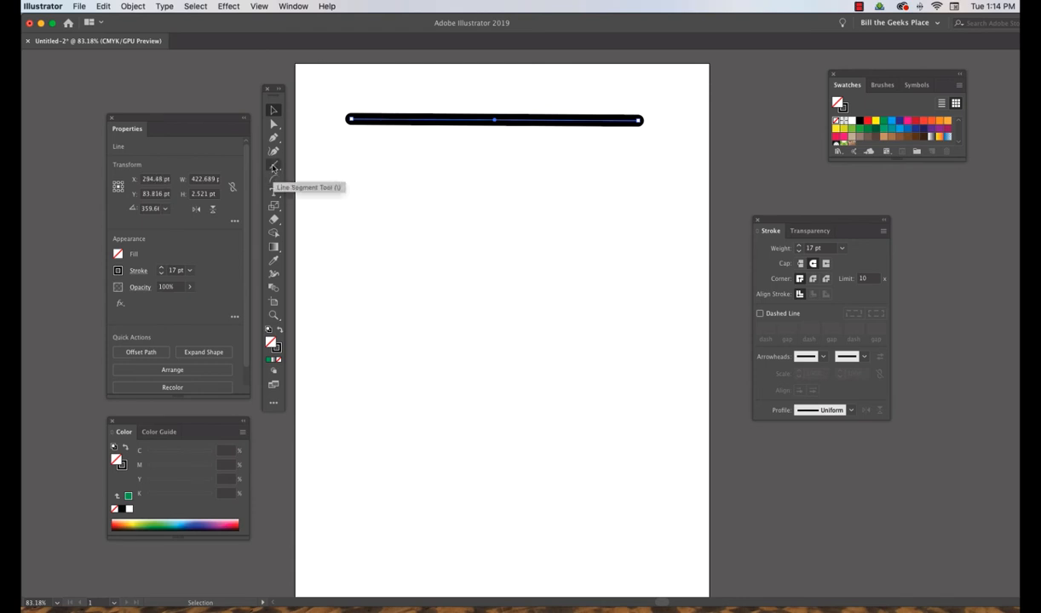
Step: Draw a rectangle about 409 by 396 pt below the line with the Rectangle tool
click(273, 166)
click(308, 164)
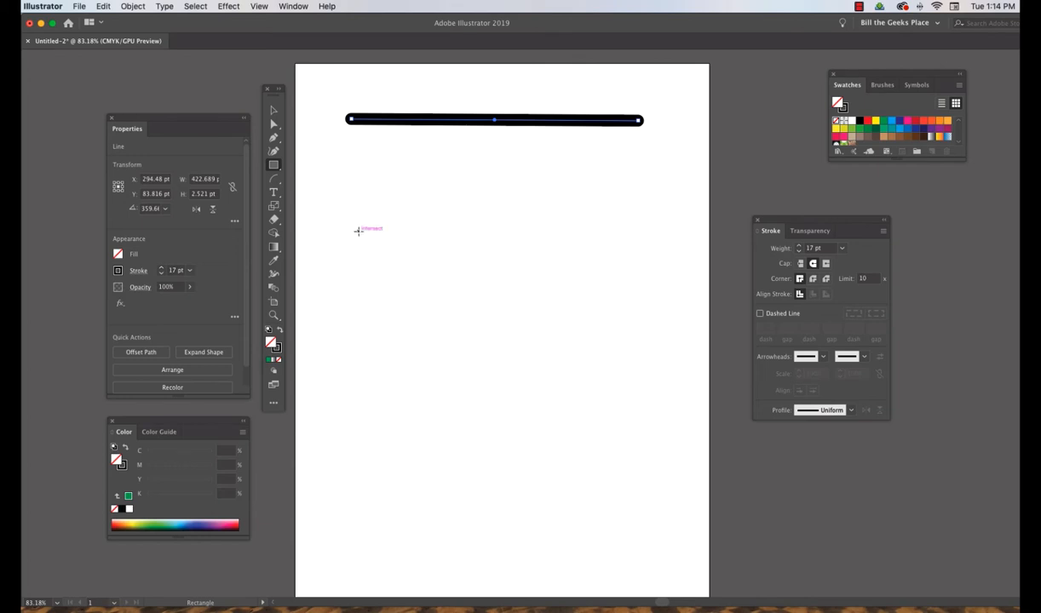
mouse_move(358, 231)
mouse_down()
mouse_move(441, 479)
mouse_move(637, 499)
mouse_up()
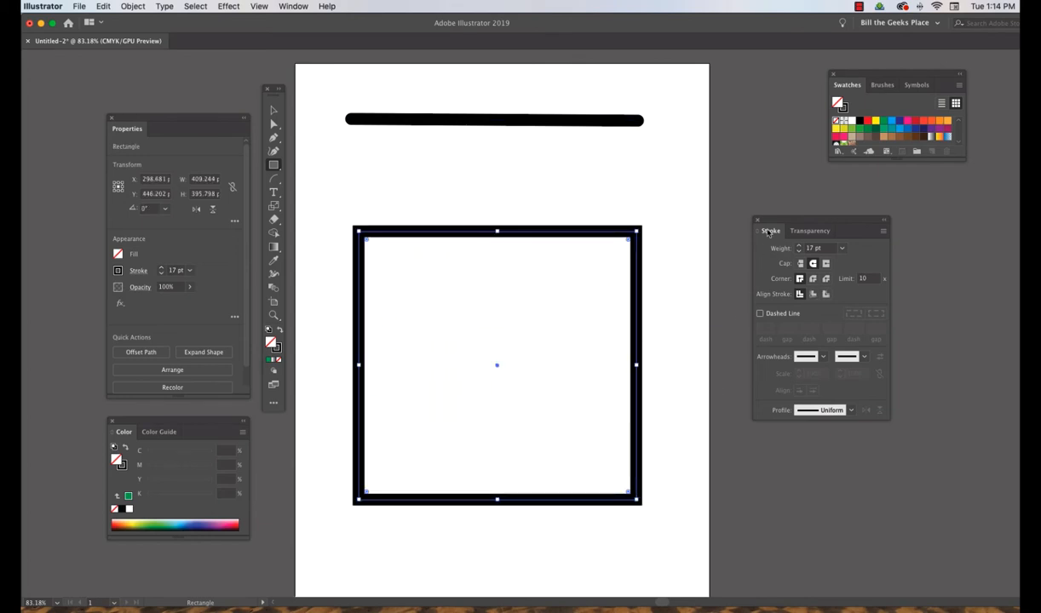
Step: Try the inside and outside stroke alignments on the rectangle and return it to center alignment
drag(769, 223, 670, 257)
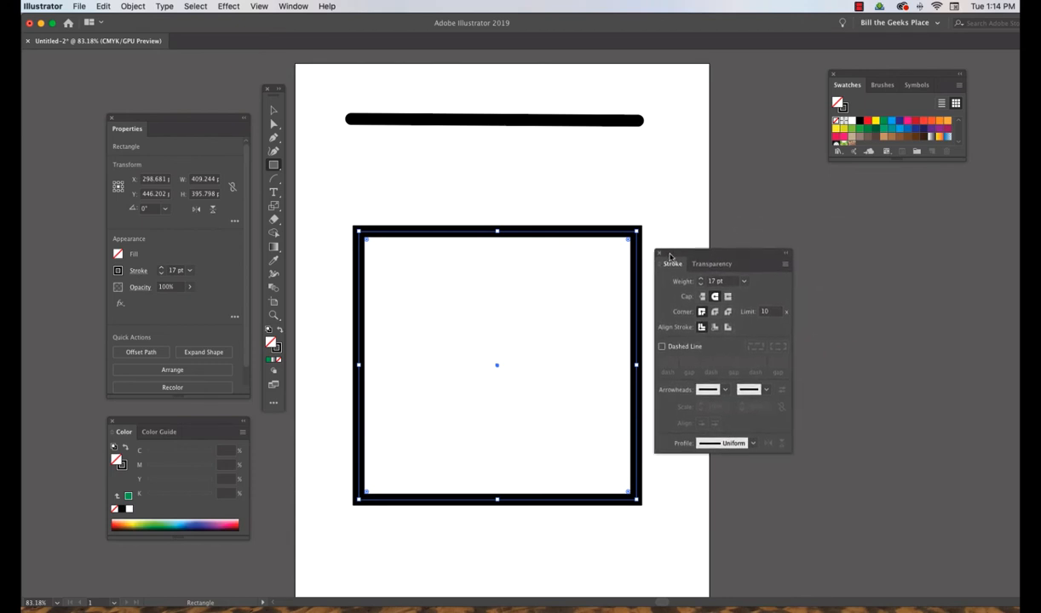
click(273, 112)
click(716, 329)
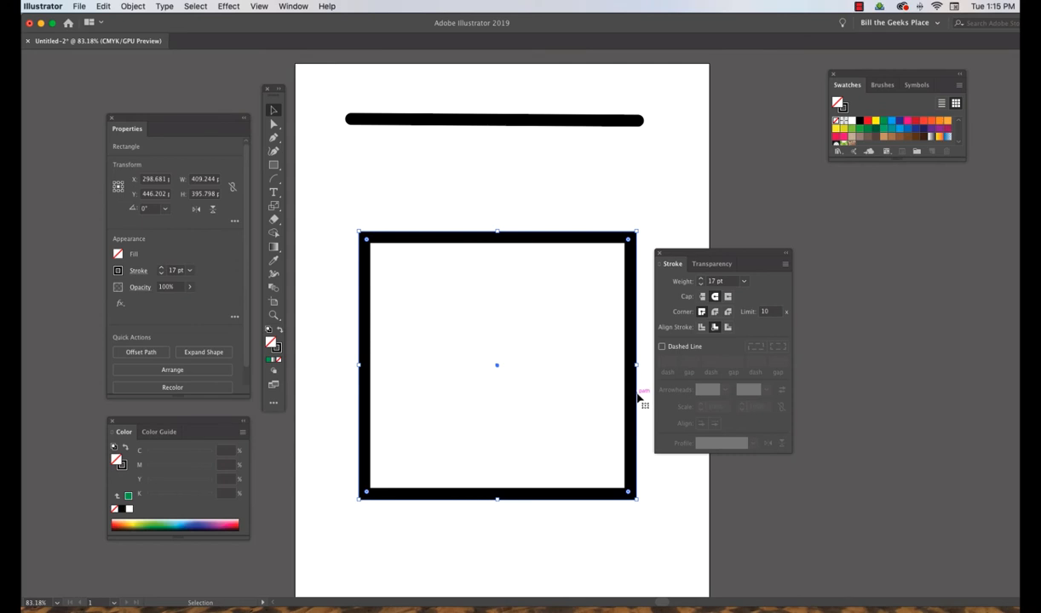
click(728, 329)
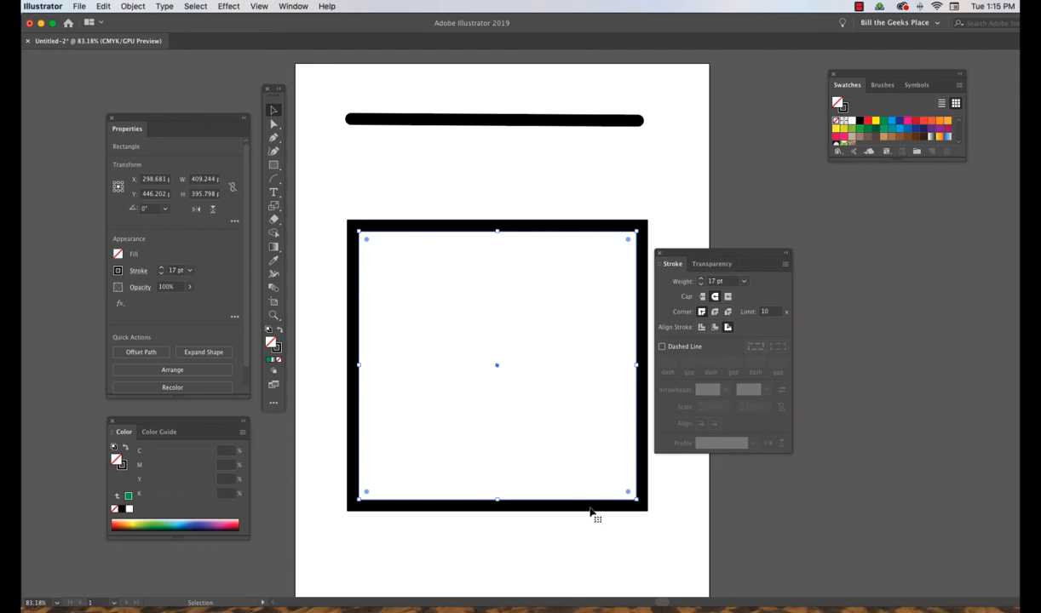
click(715, 328)
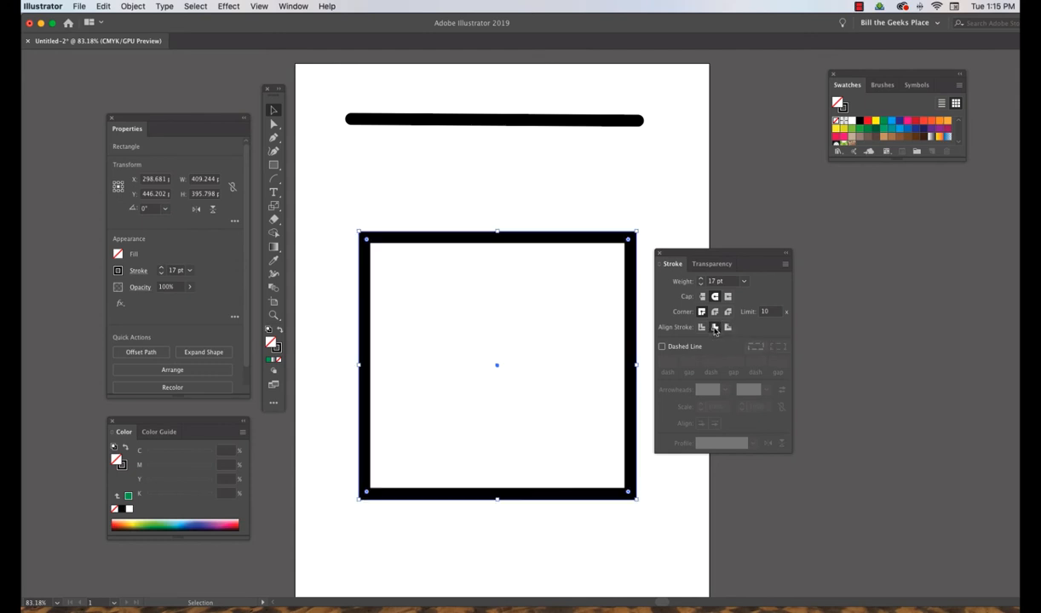
click(676, 172)
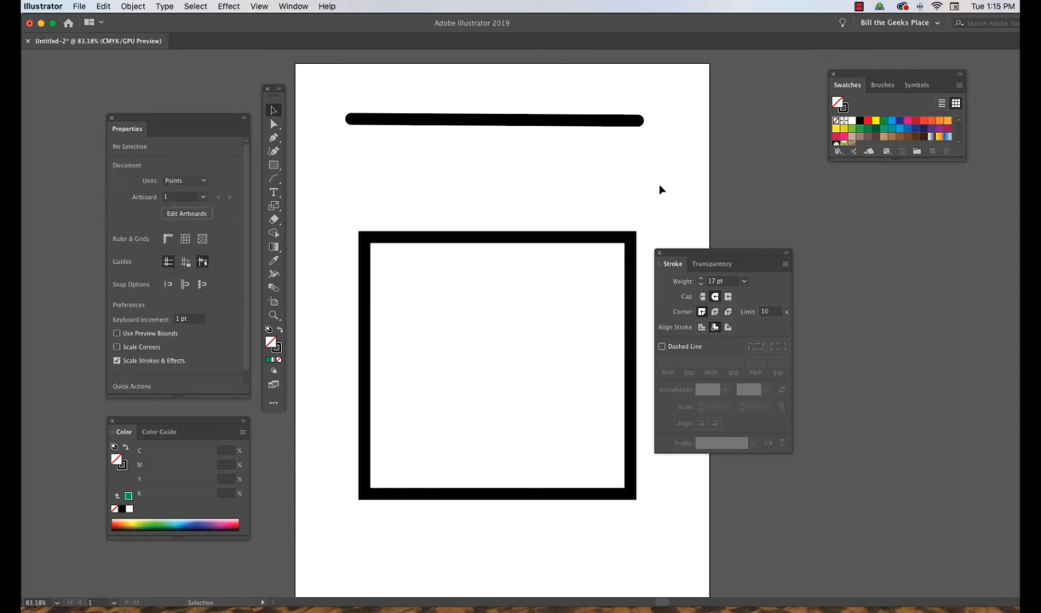
click(631, 245)
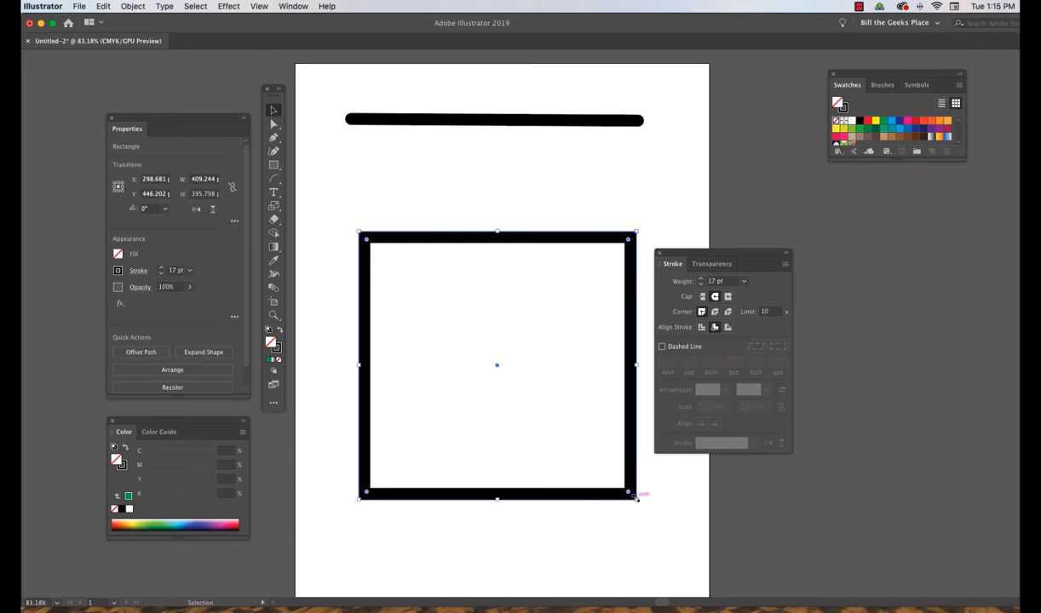
click(701, 327)
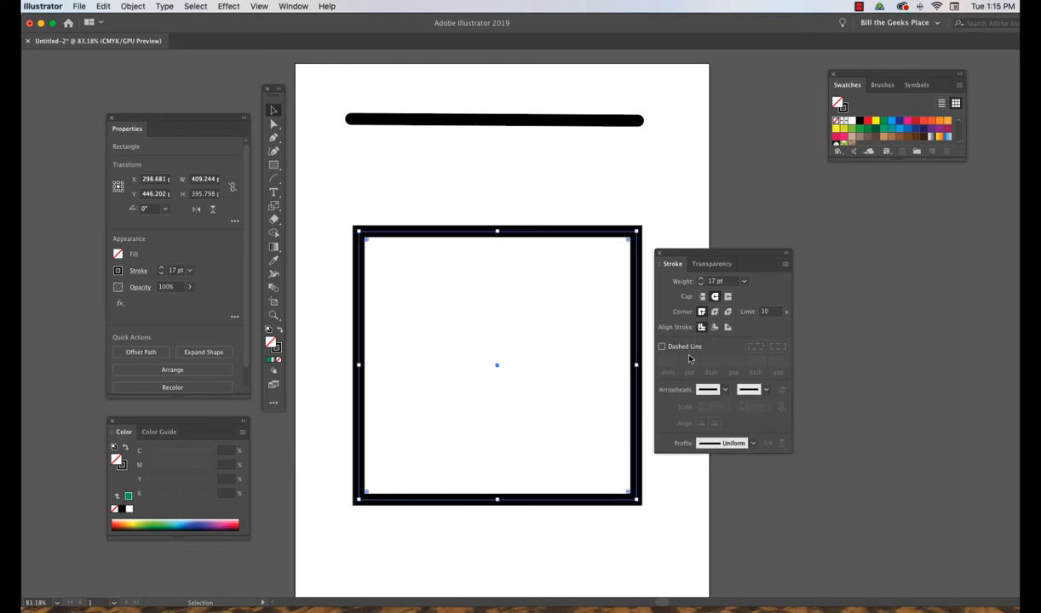
Step: Widen the rectangle to about 429 by 395 pt from its lower-right corner, move the Stroke panel clear of it, and deselect
mouse_move(637, 500)
mouse_down()
mouse_move(477, 348)
mouse_move(651, 501)
mouse_up()
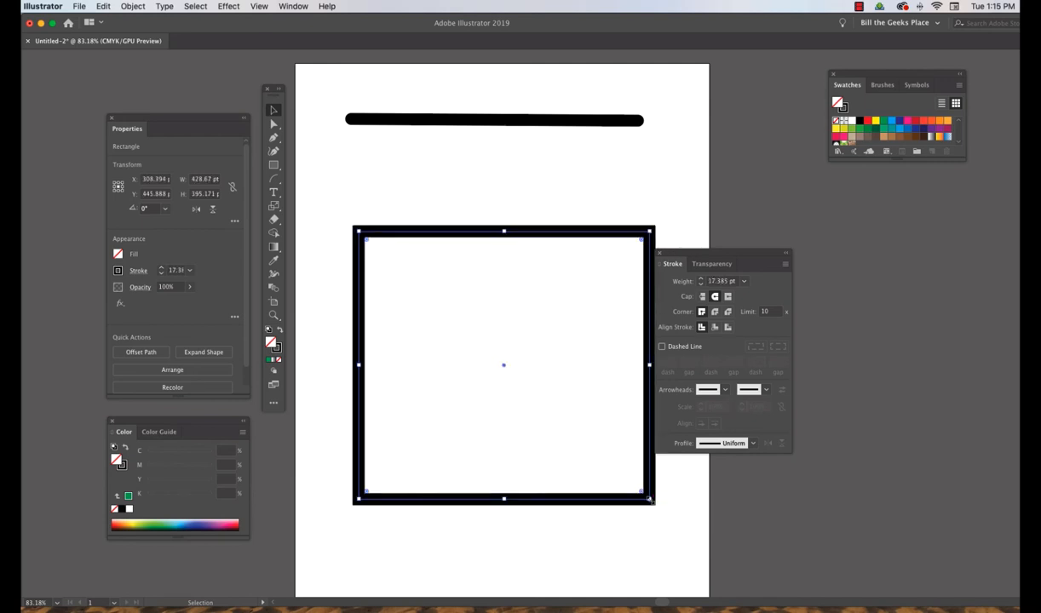
drag(673, 255, 734, 259)
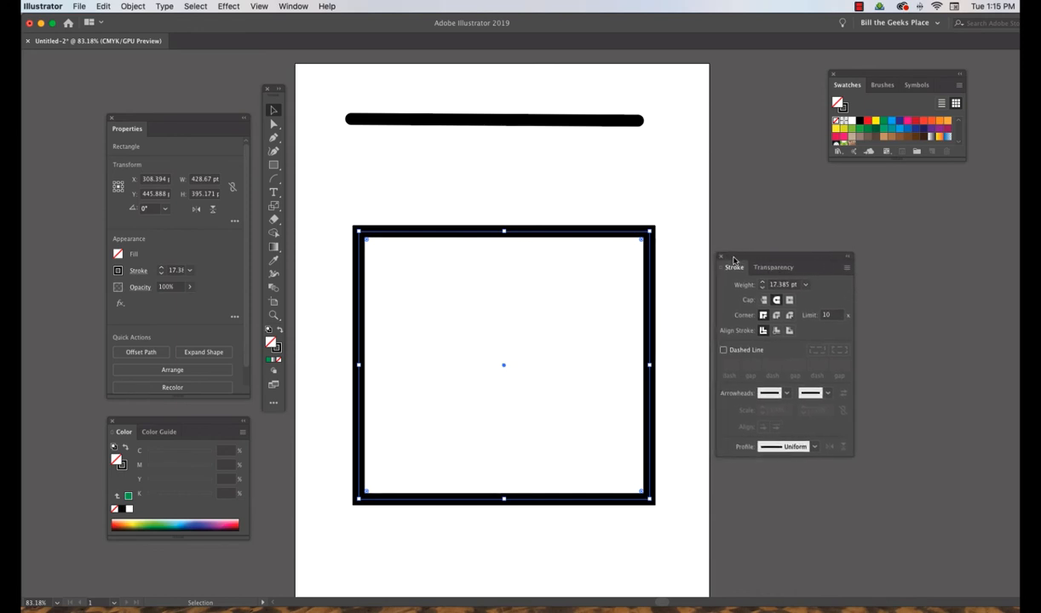
click(673, 172)
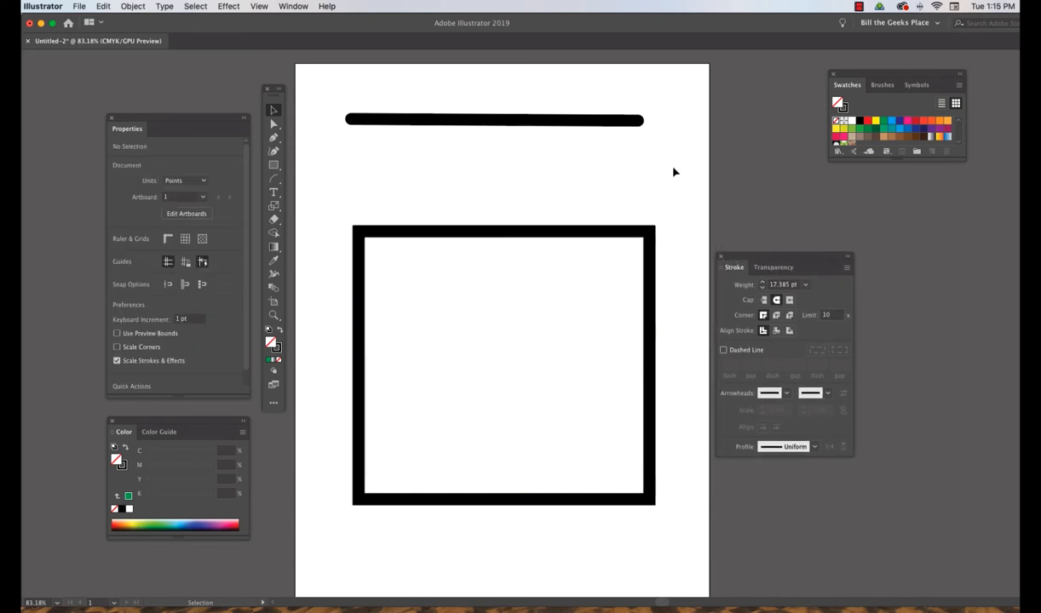
Step: Close and reopen the Properties panel, and turn off Scale Strokes & Effects
click(111, 120)
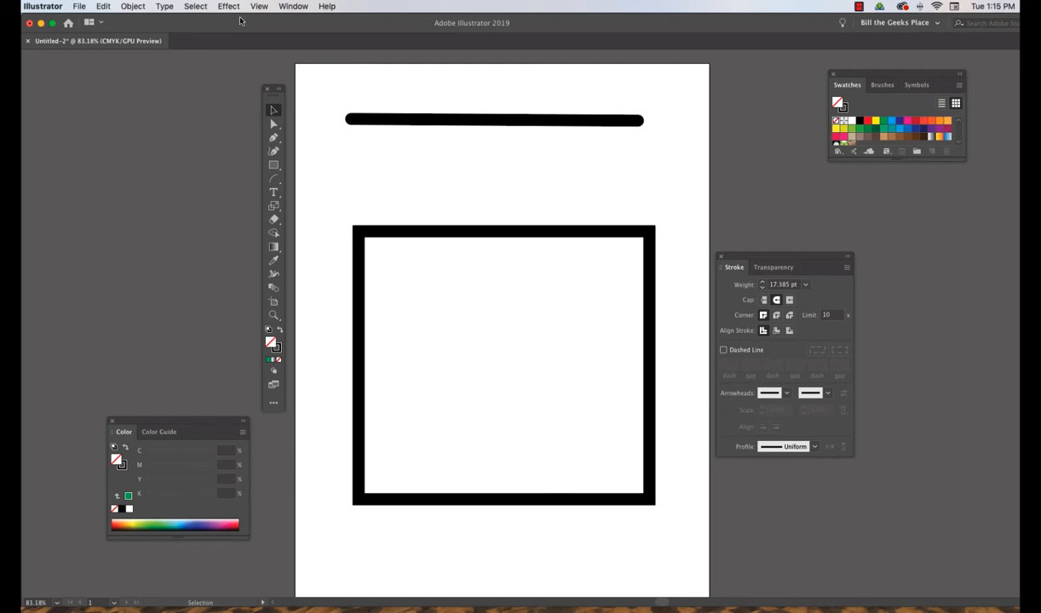
click(294, 7)
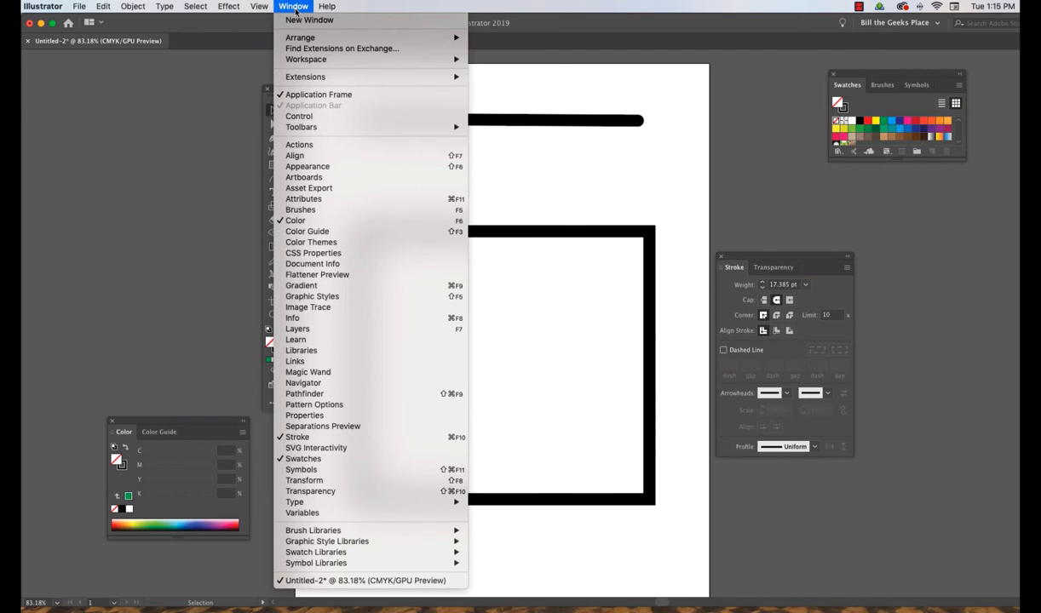
click(305, 417)
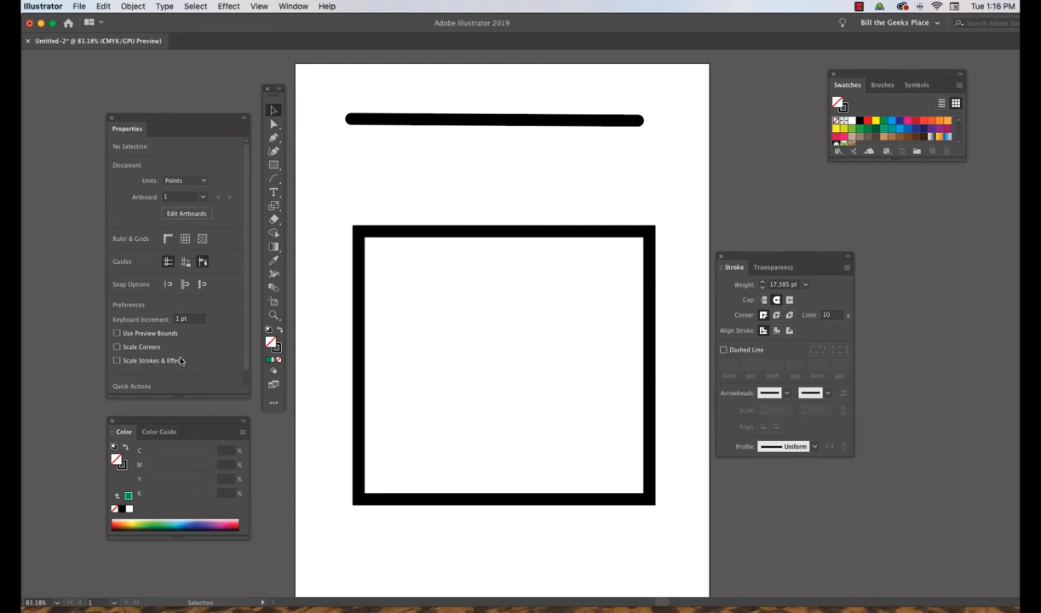
Step: Shrink the rectangle to about 142 by 147 pt from its lower-right corner
click(356, 251)
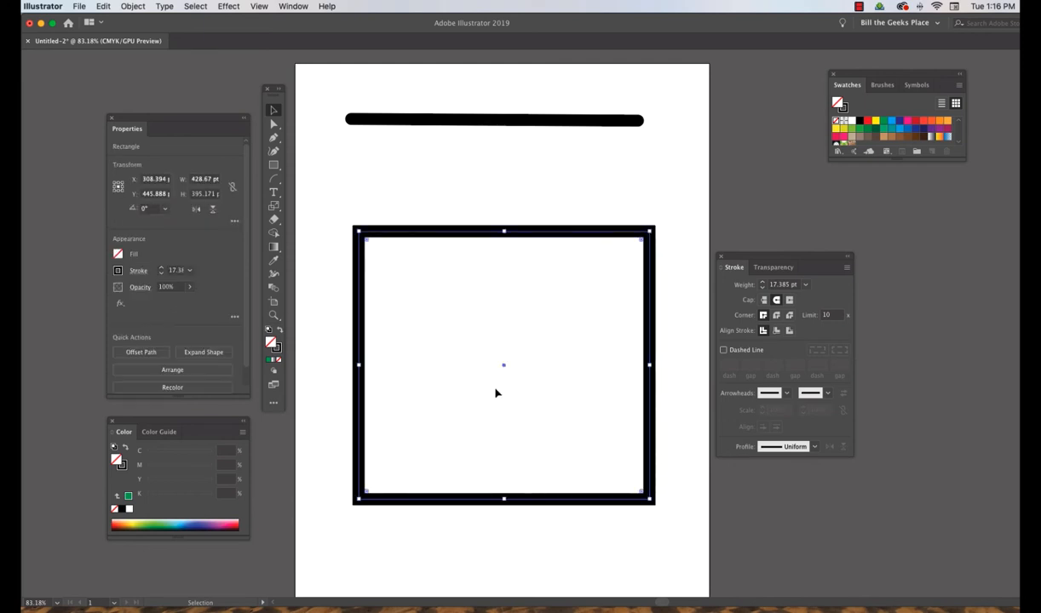
drag(650, 500, 464, 340)
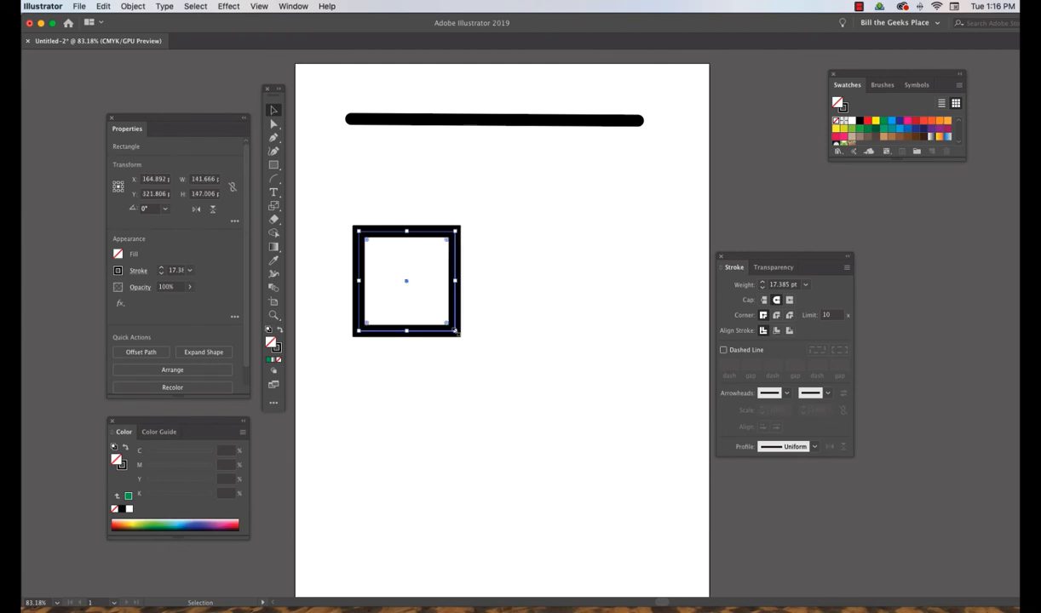
Step: Shrink the rectangle to about 51 by 51 pt from its lower-right corner, and turn on Scale Strokes & Effects
drag(455, 332, 392, 273)
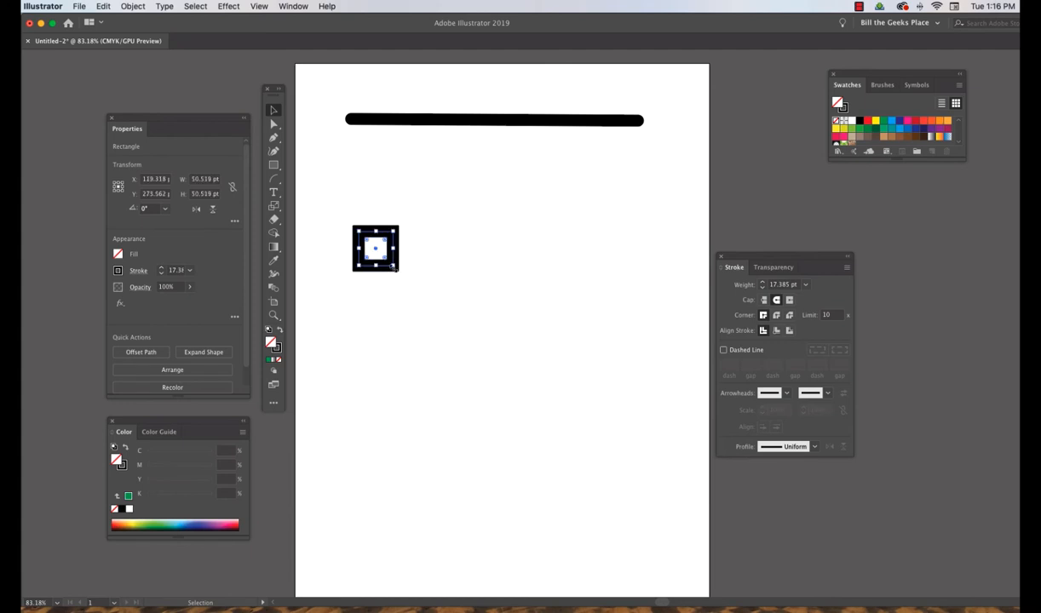
click(771, 191)
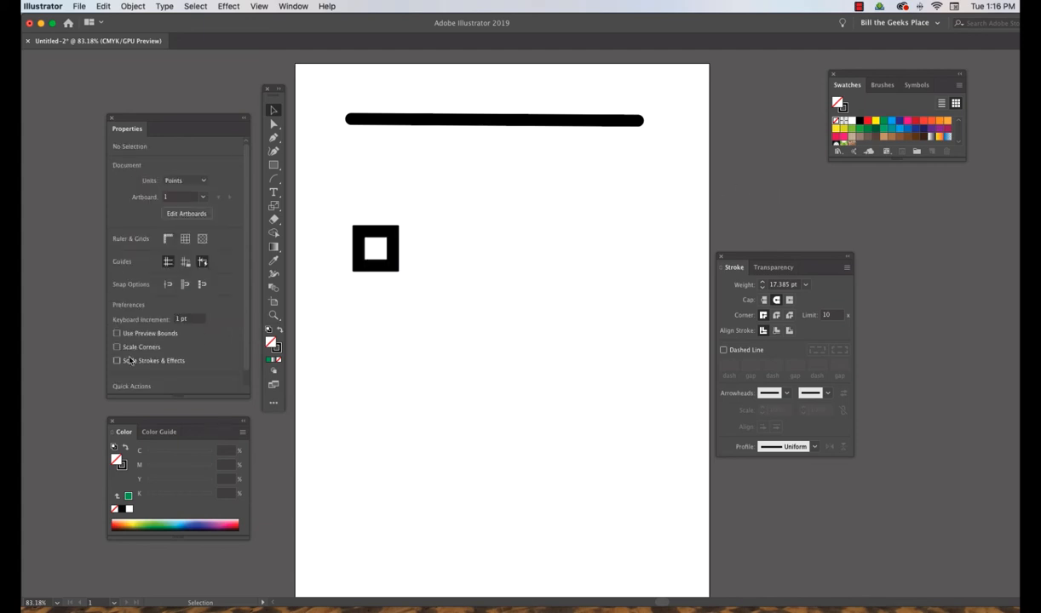
click(395, 272)
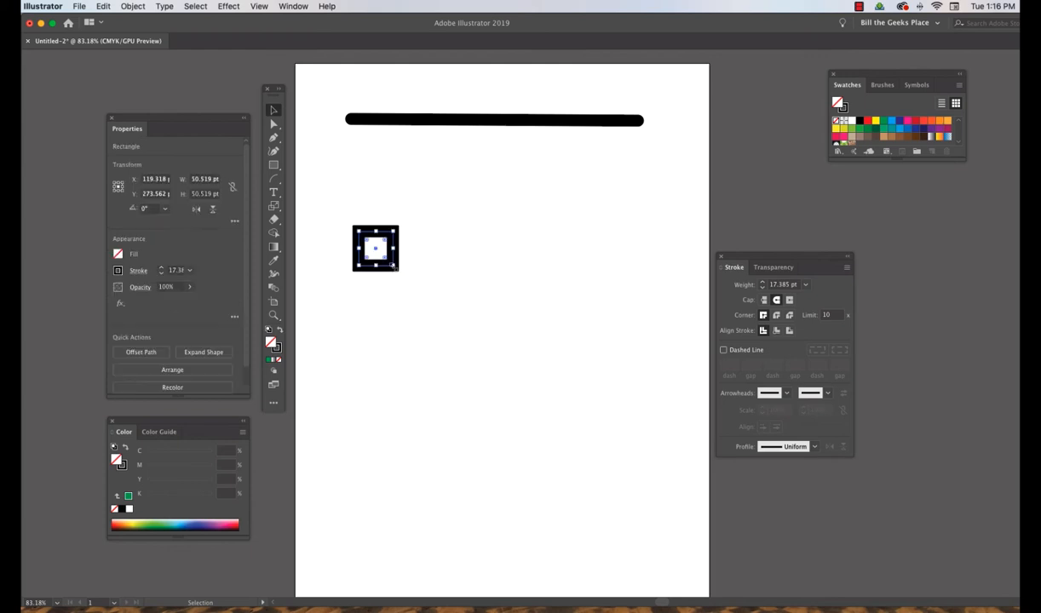
Step: Enlarge the rectangle to about 447 by 454 pt from its lower-right corner, and delete it
mouse_move(397, 273)
mouse_down()
mouse_move(603, 502)
mouse_move(650, 542)
mouse_move(663, 540)
mouse_up()
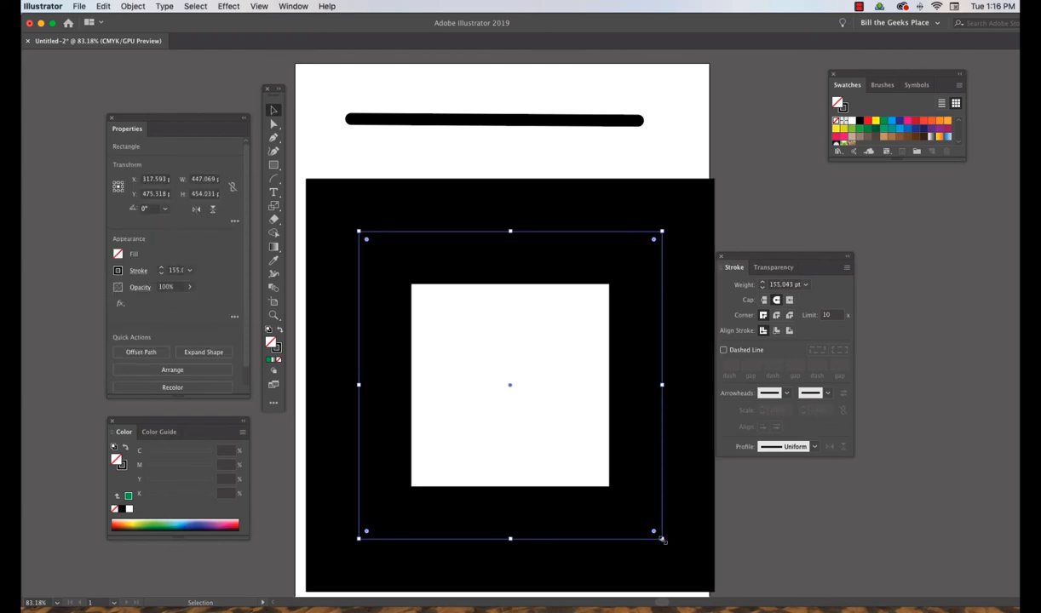
key(Delete)
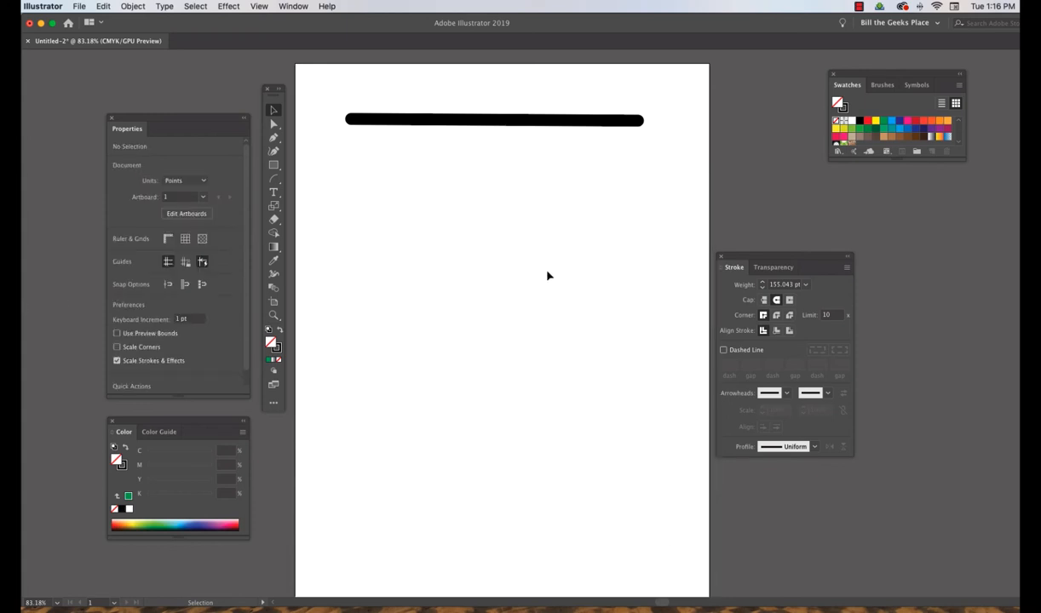
Step: Set the stroke weight to 11 pt and draw a rectangle about 427 by 392 pt below the line
click(784, 284)
text(11)
key(Return)
click(761, 288)
click(274, 164)
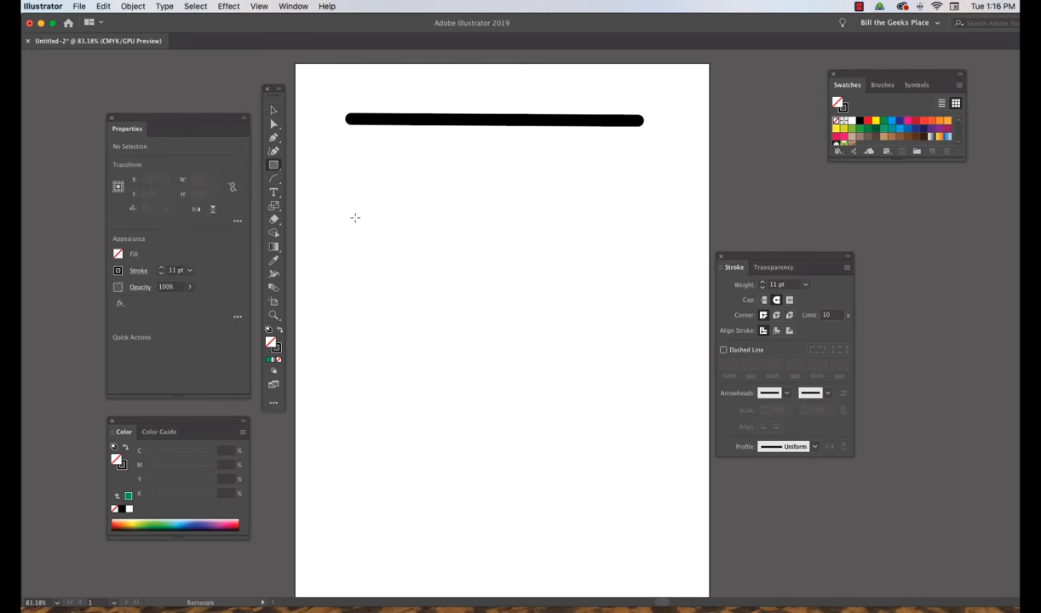
drag(355, 218, 645, 483)
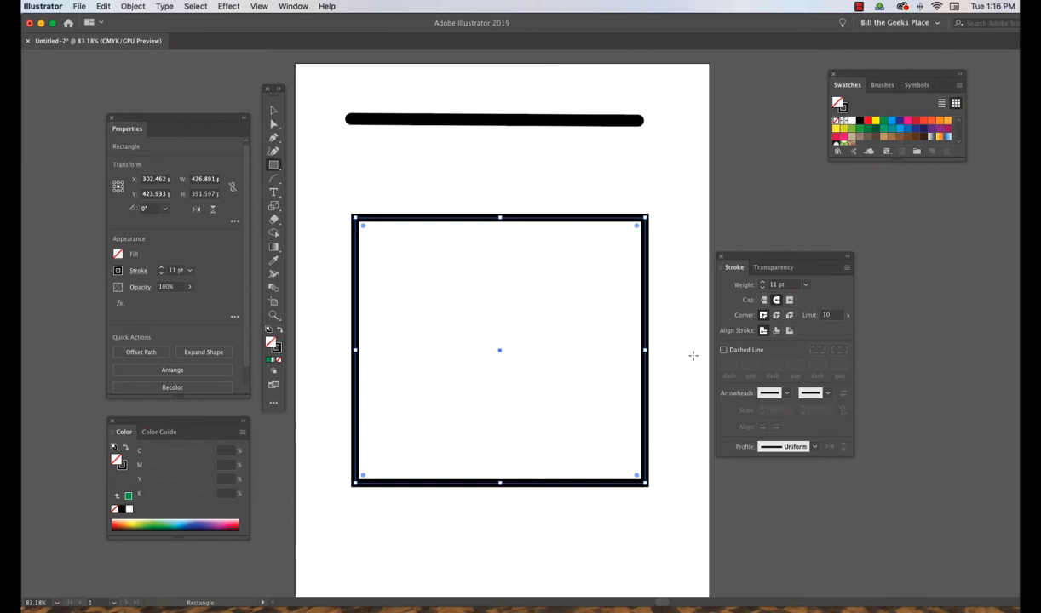
Step: Make the horizontal line's stroke a dashed line with a 5 pt dash
click(273, 111)
click(491, 120)
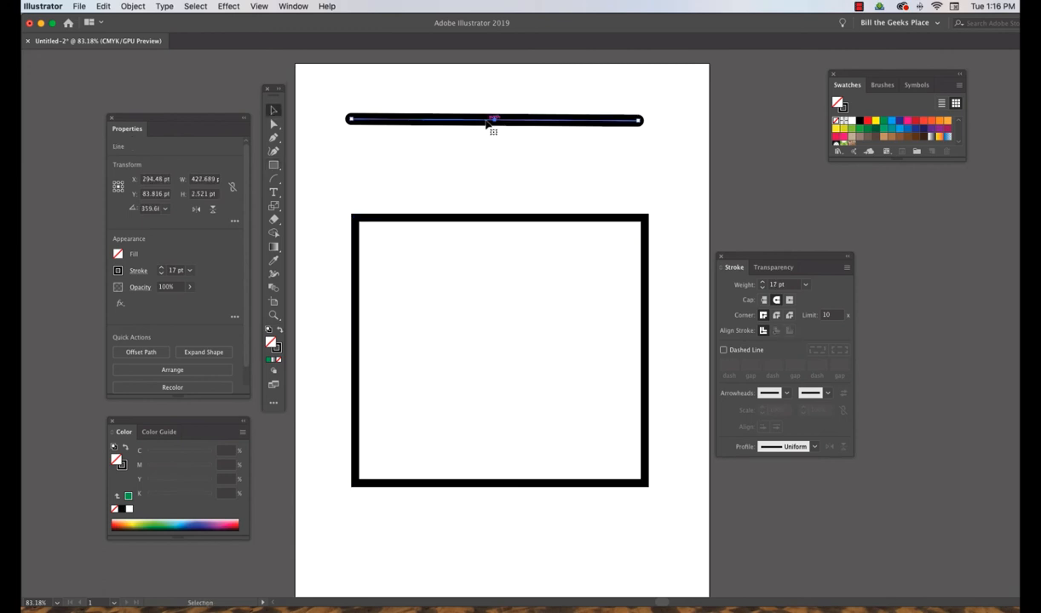
click(724, 350)
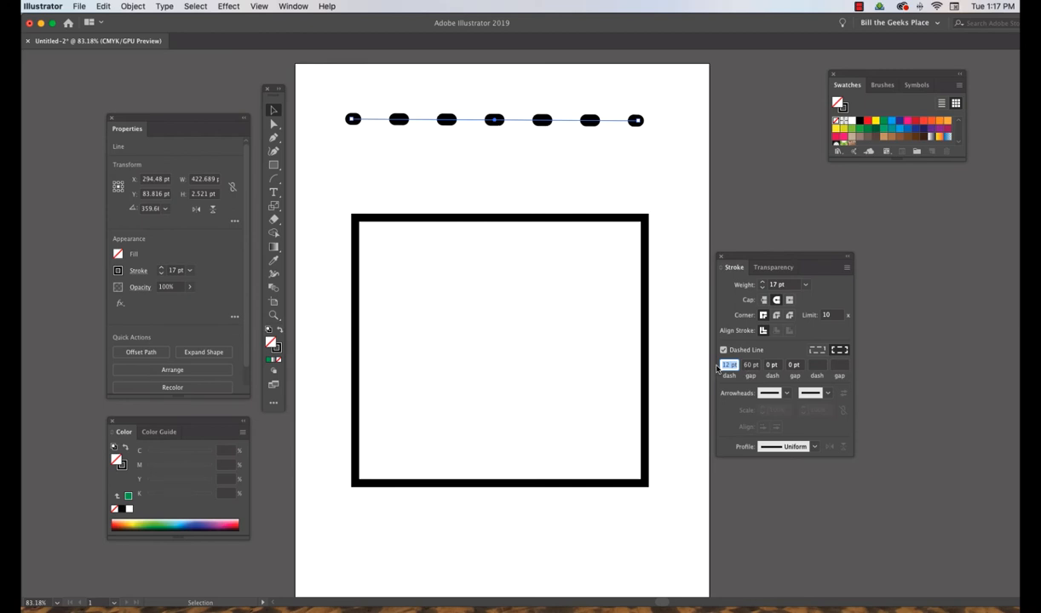
click(729, 365)
drag(729, 364, 715, 367)
text(5pt)
Step: Set the gap of the line's dash pattern to 30 pt
click(748, 364)
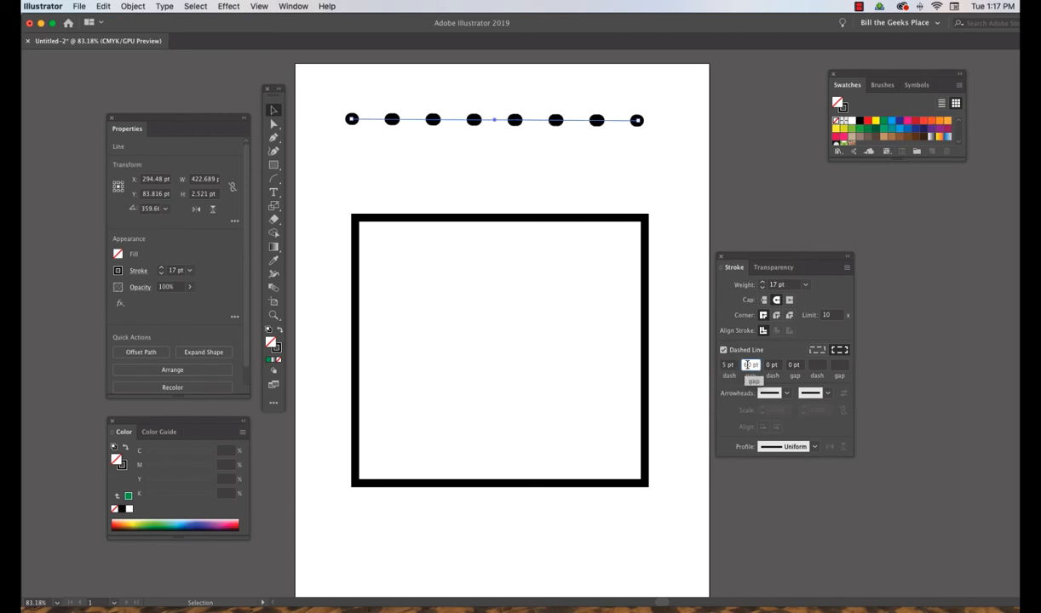
text(60)
drag(748, 365, 742, 368)
text(3)
click(727, 365)
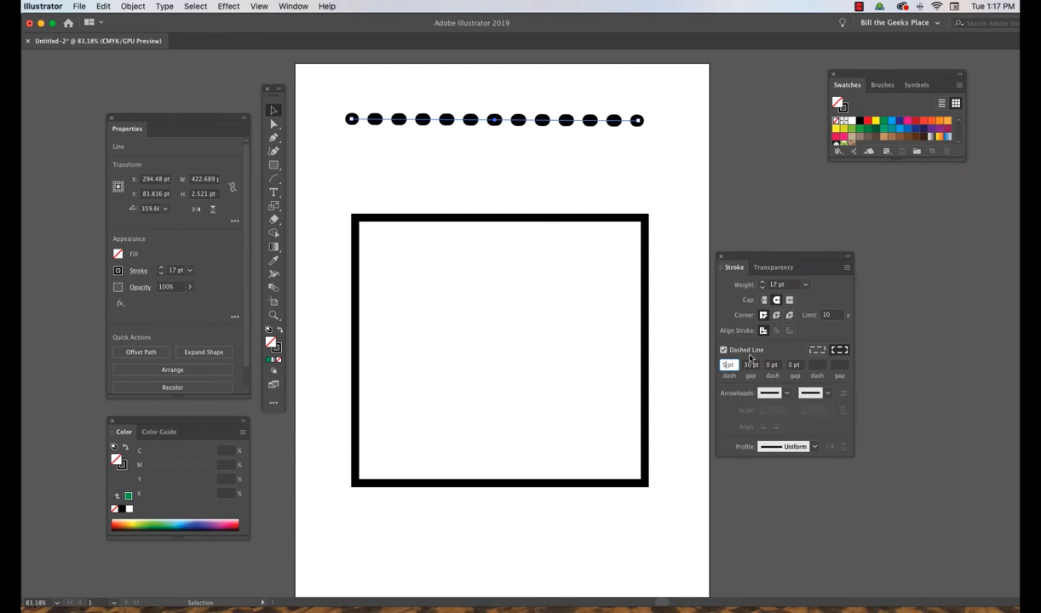
Step: Try the projecting and butt caps on the dashed line and return it to the round cap
click(775, 300)
click(789, 300)
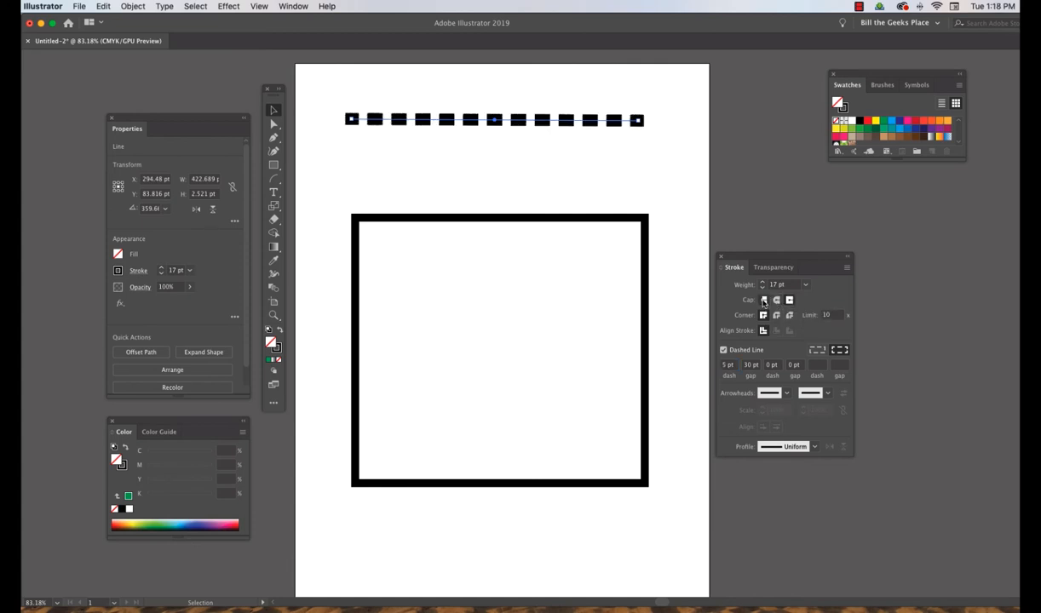
click(763, 301)
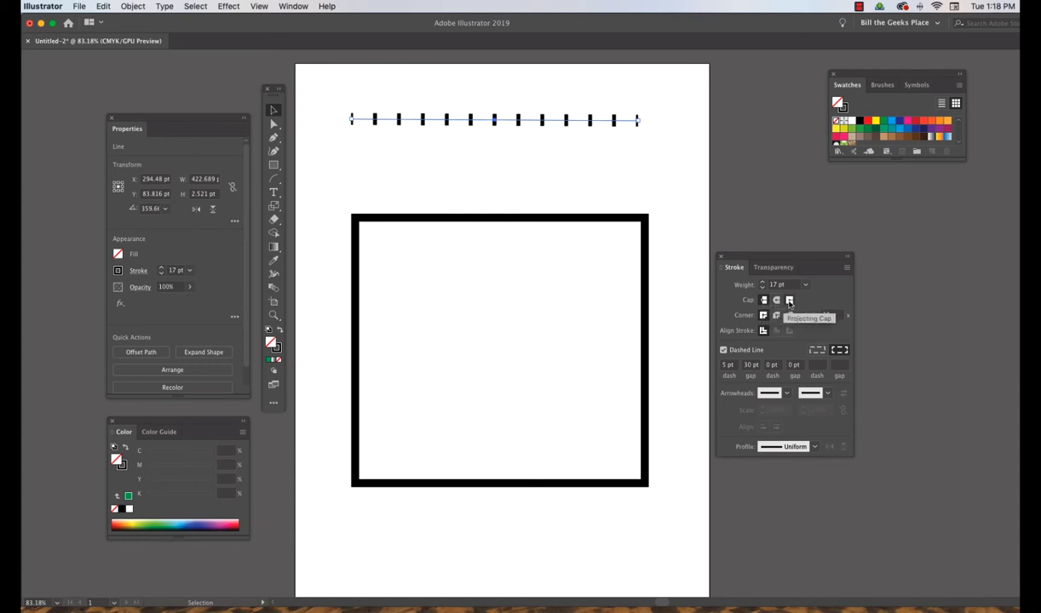
click(790, 301)
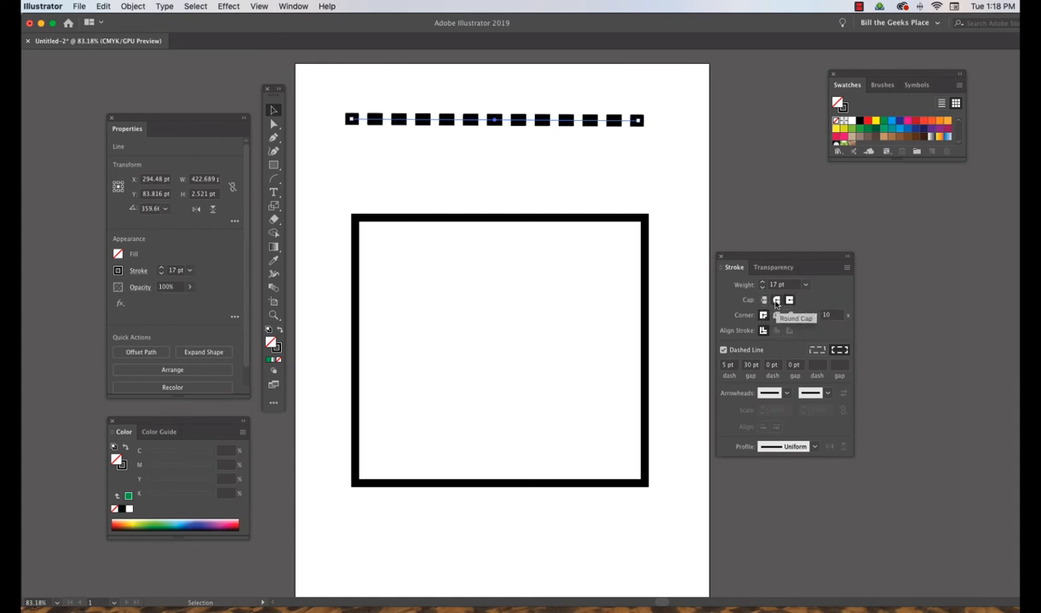
click(776, 300)
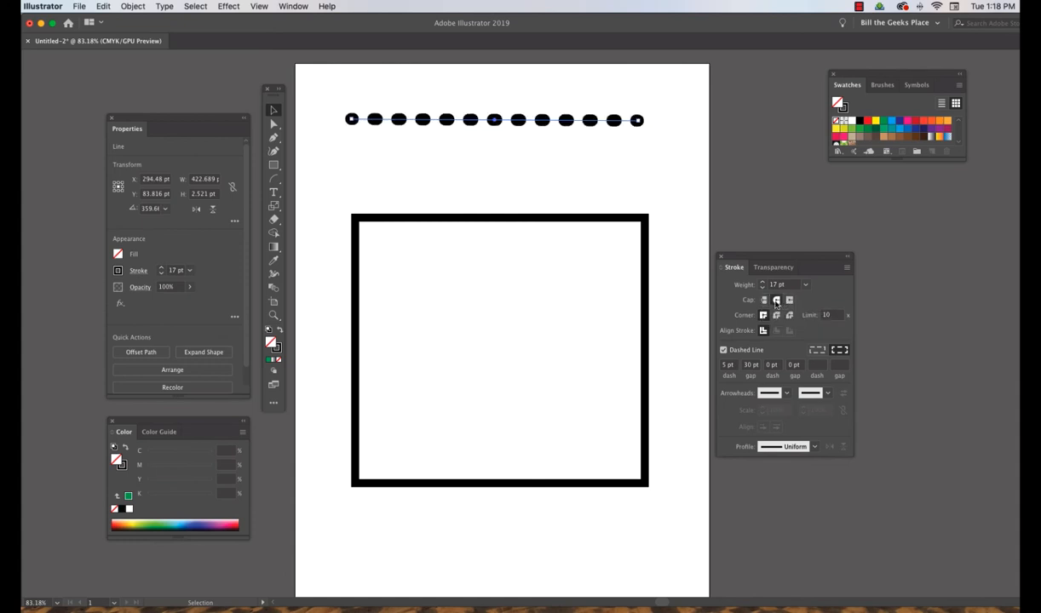
Step: Apply the Arrow 8 arrowhead to the start point of the dashed line
click(785, 394)
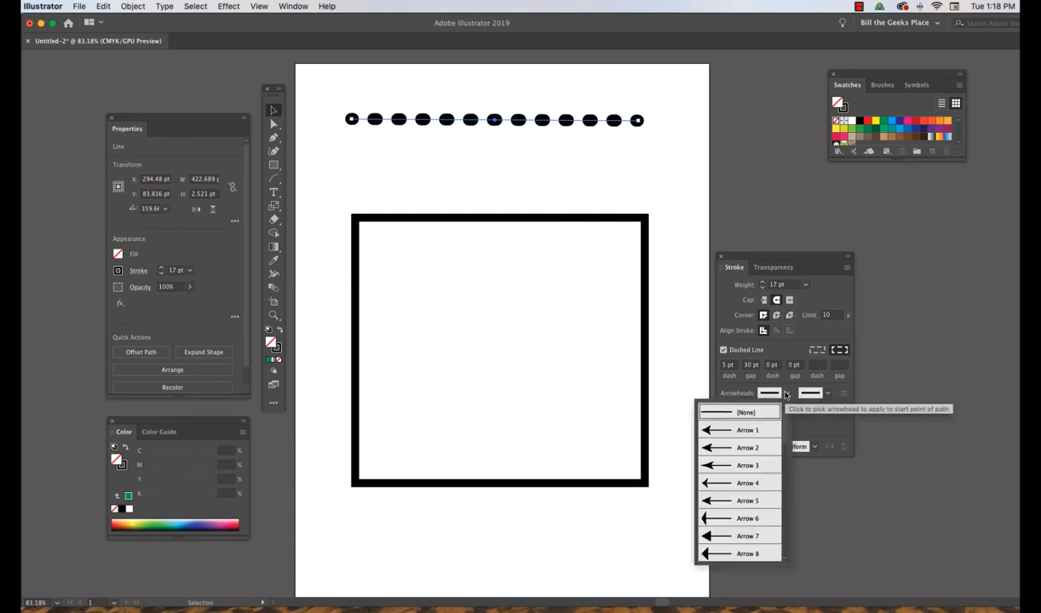
click(722, 555)
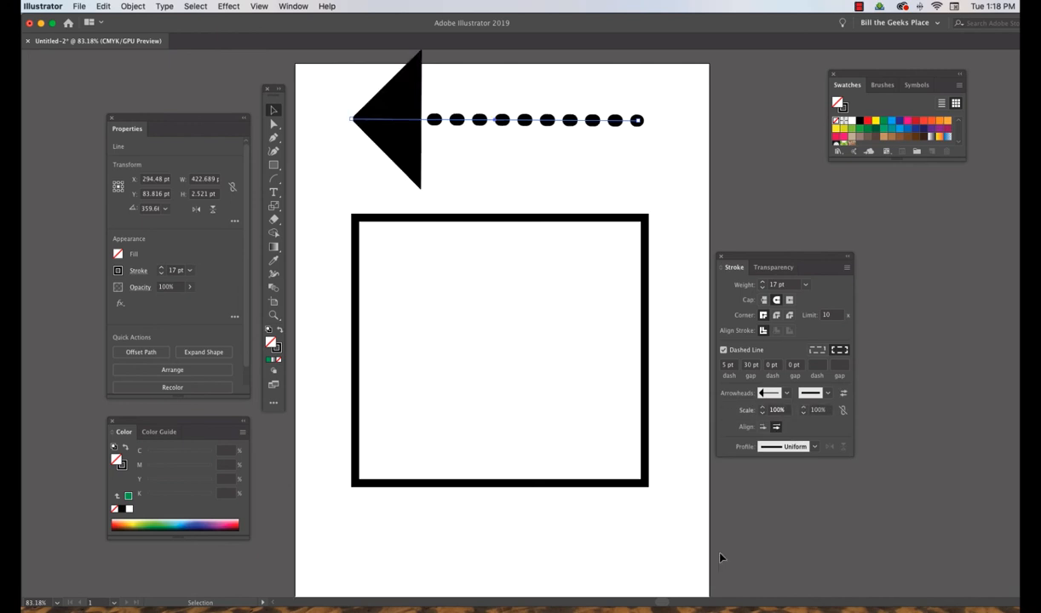
Step: Try a feathered arrowhead on the end point of the dashed line and set that end back to None
click(828, 395)
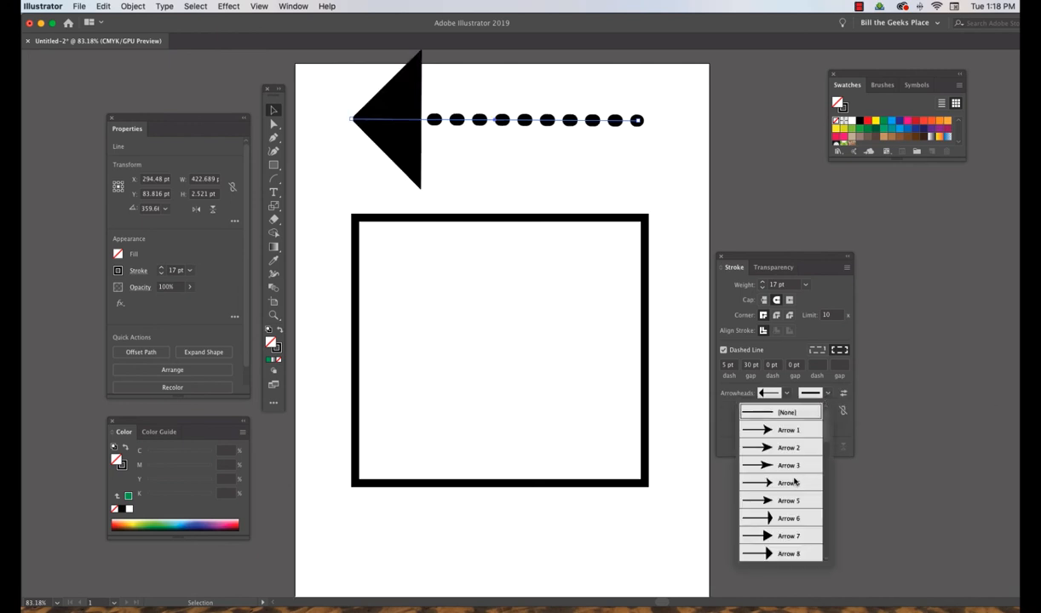
scroll(794, 483, down, 10)
click(771, 431)
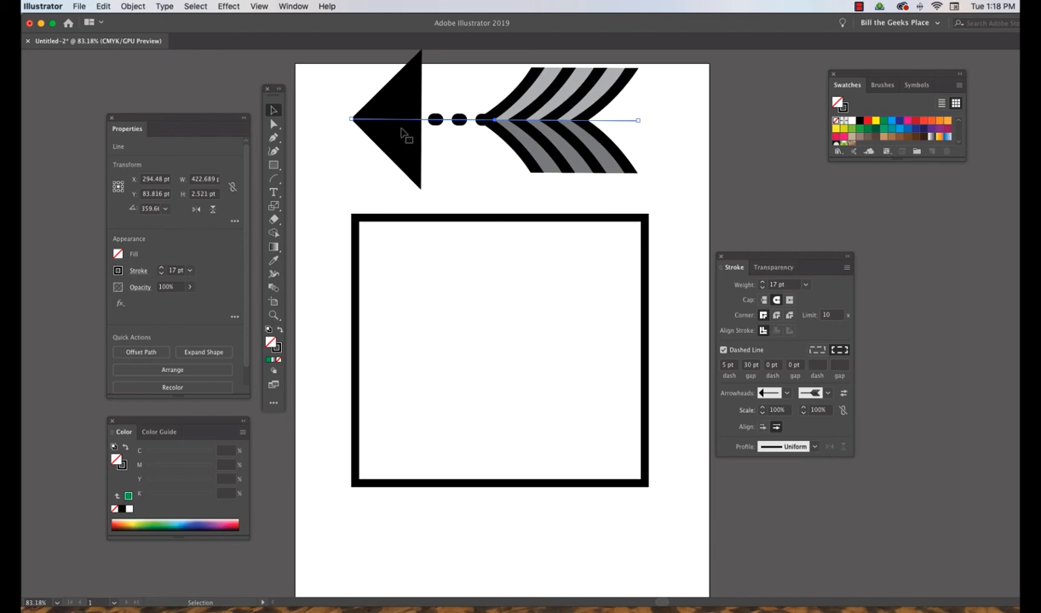
scroll(572, 145, down, 1)
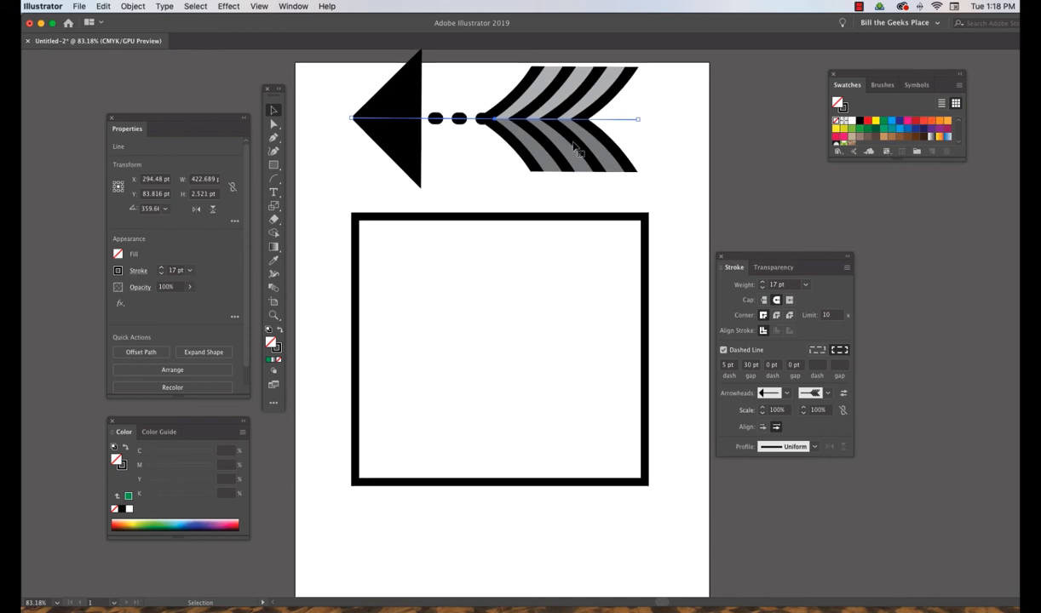
click(827, 393)
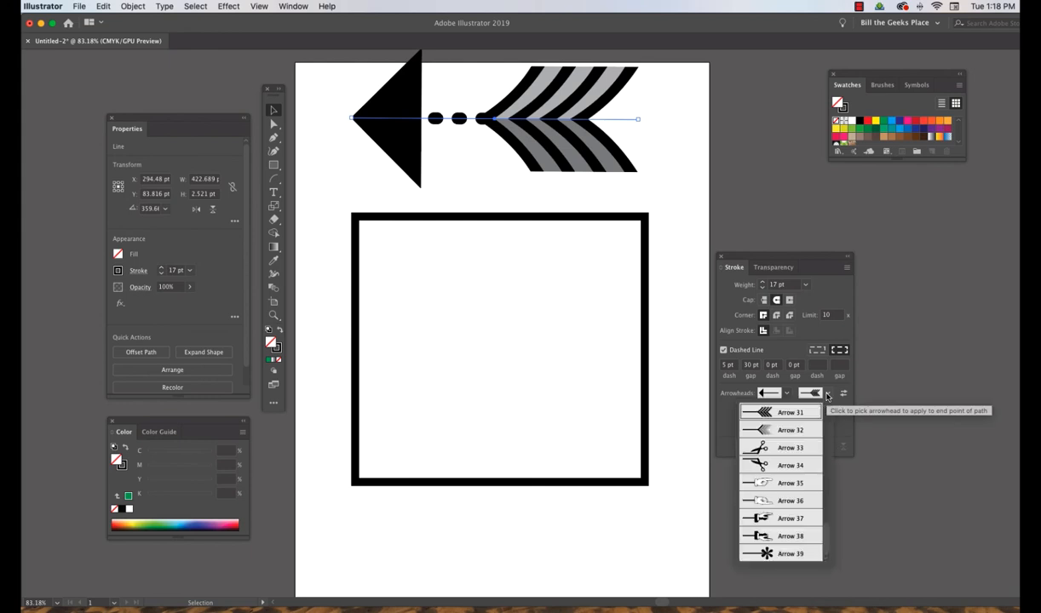
scroll(770, 415, up, 10)
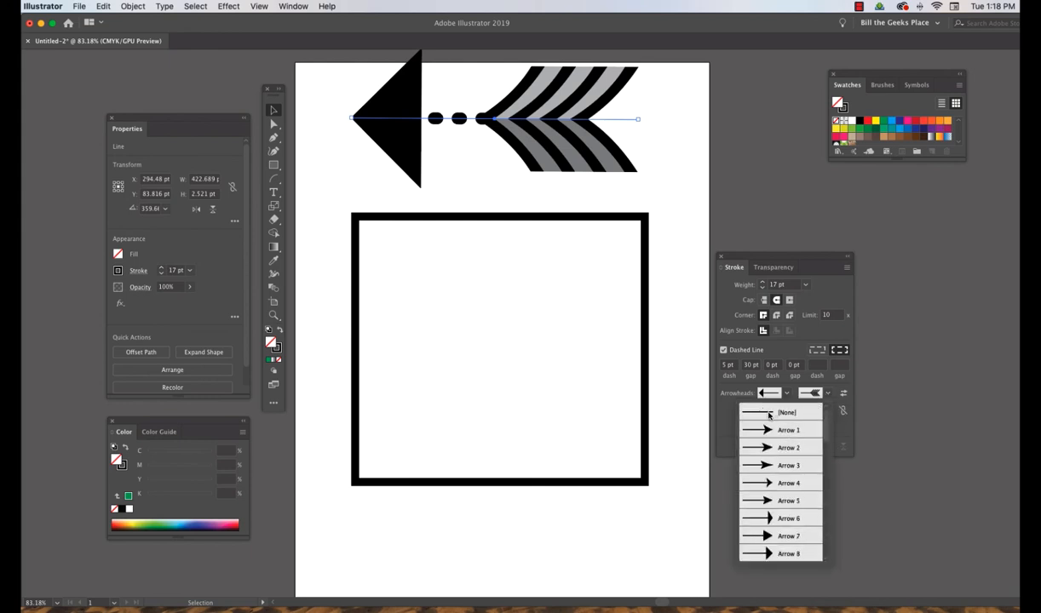
click(770, 413)
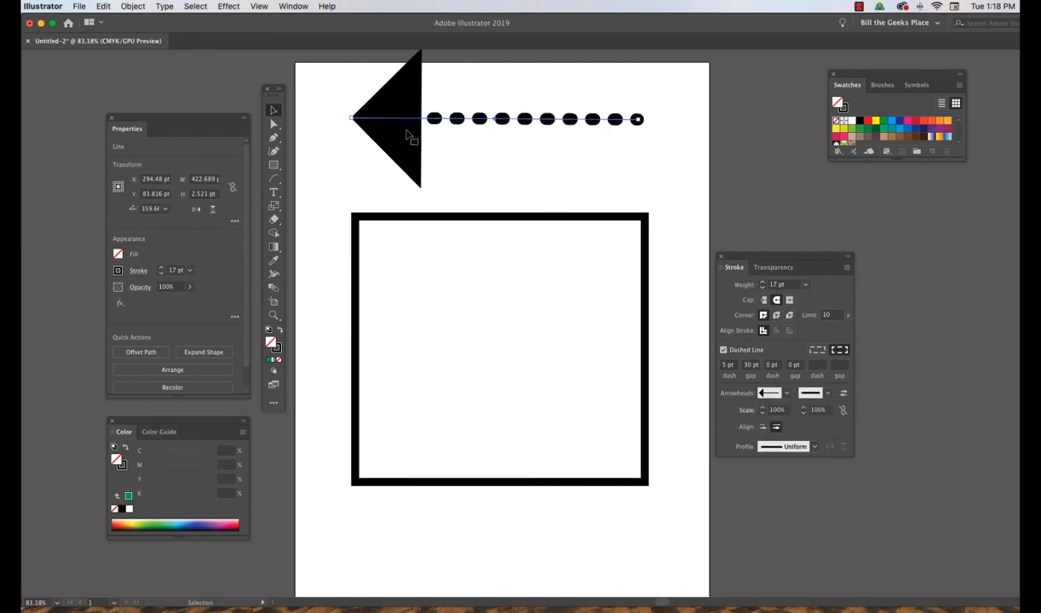
Step: Move the rectangle lower on the artboard, and reposition the arrow line at about X 294, Y 157 pt
drag(406, 135, 411, 142)
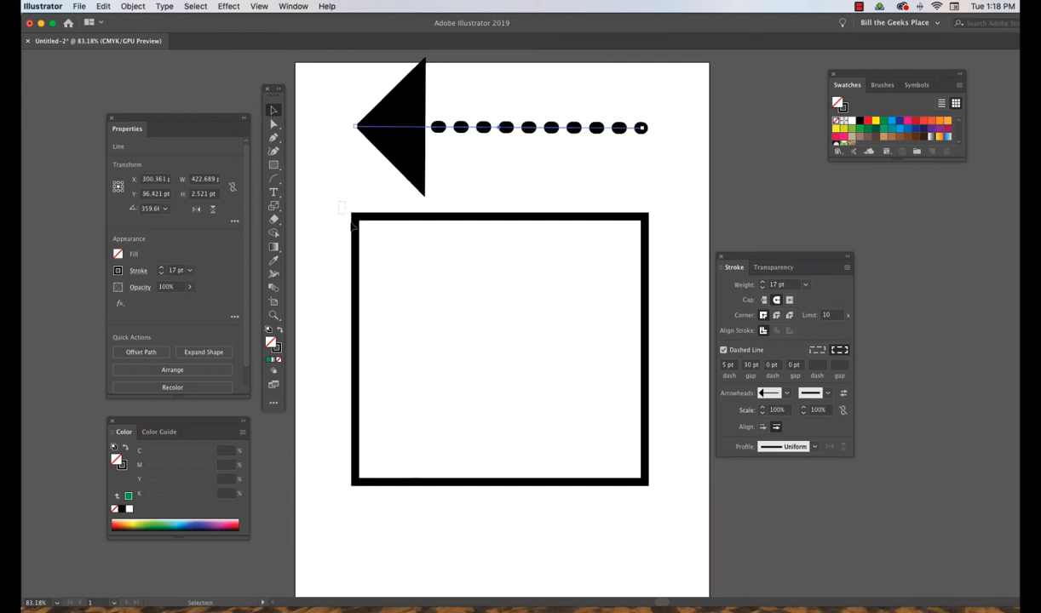
drag(352, 225, 665, 494)
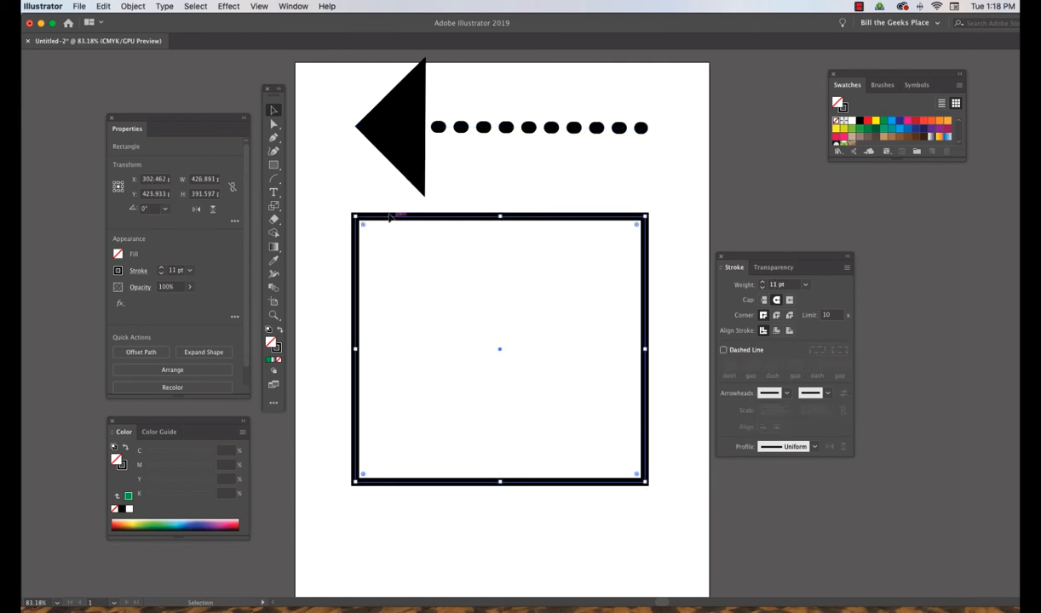
drag(379, 224, 393, 302)
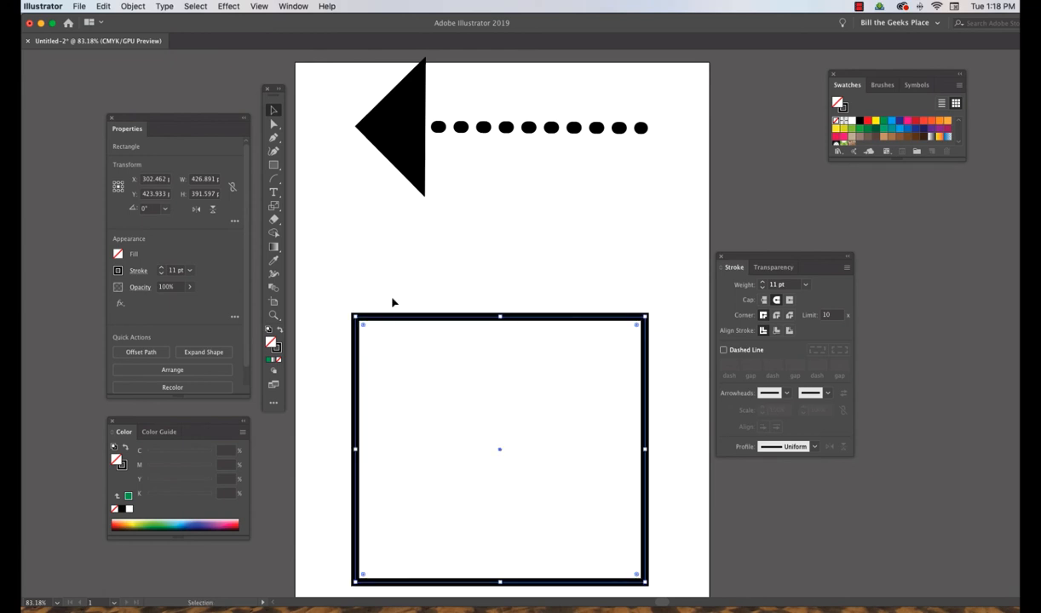
drag(400, 146, 402, 184)
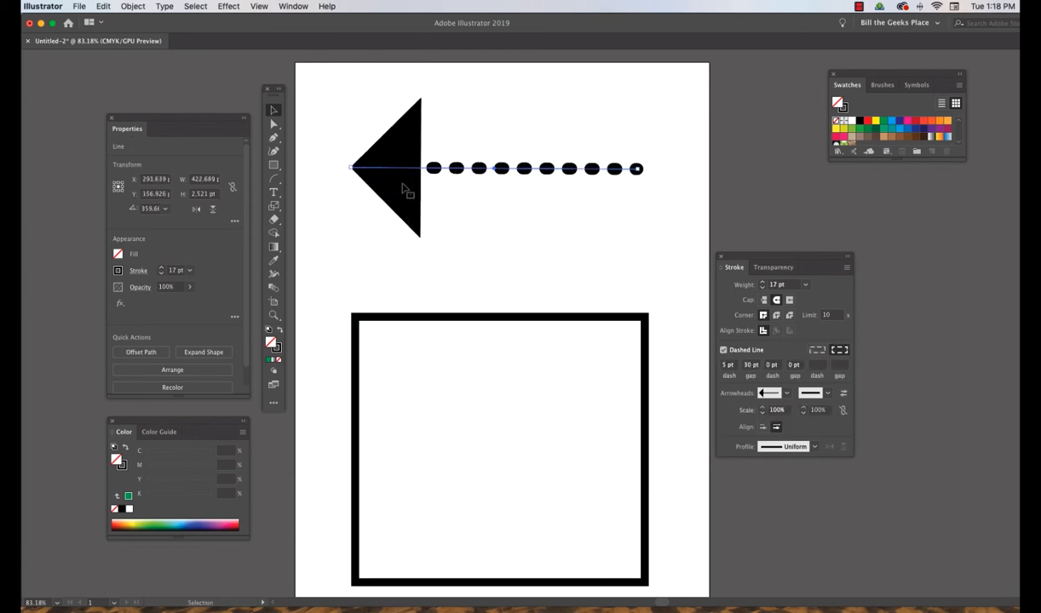
Step: Try red and CMYK Green swatches on the arrow line's stroke, and settle on the dark blue swatch (C 100, M 100)
click(277, 347)
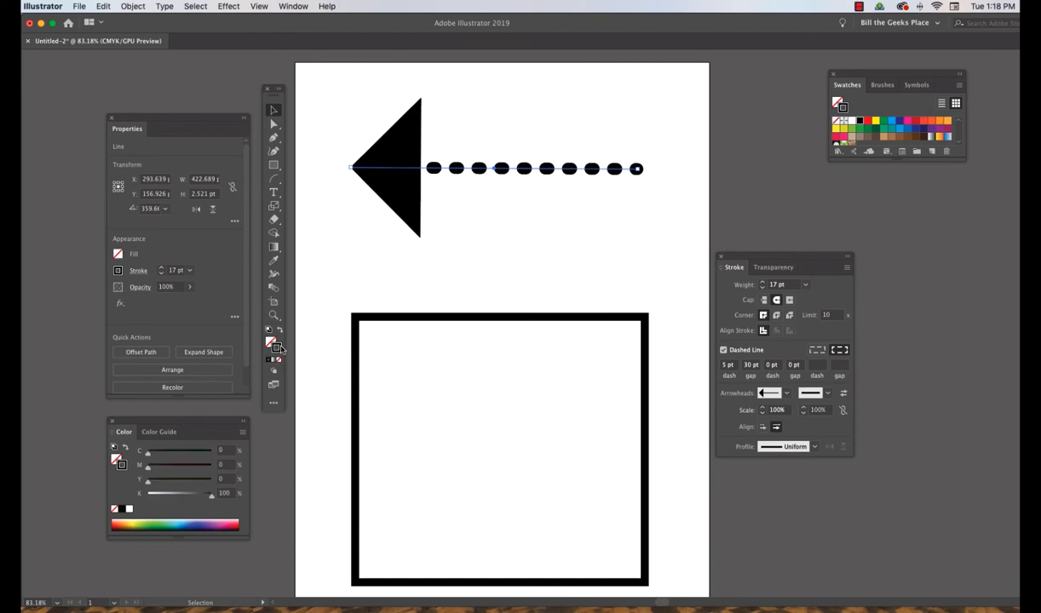
click(867, 120)
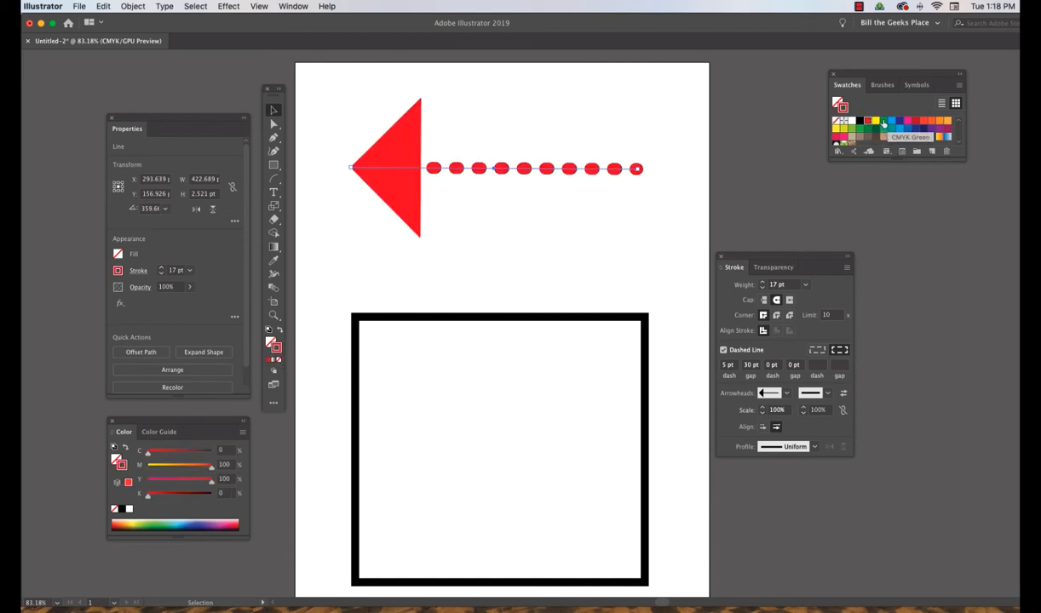
click(884, 122)
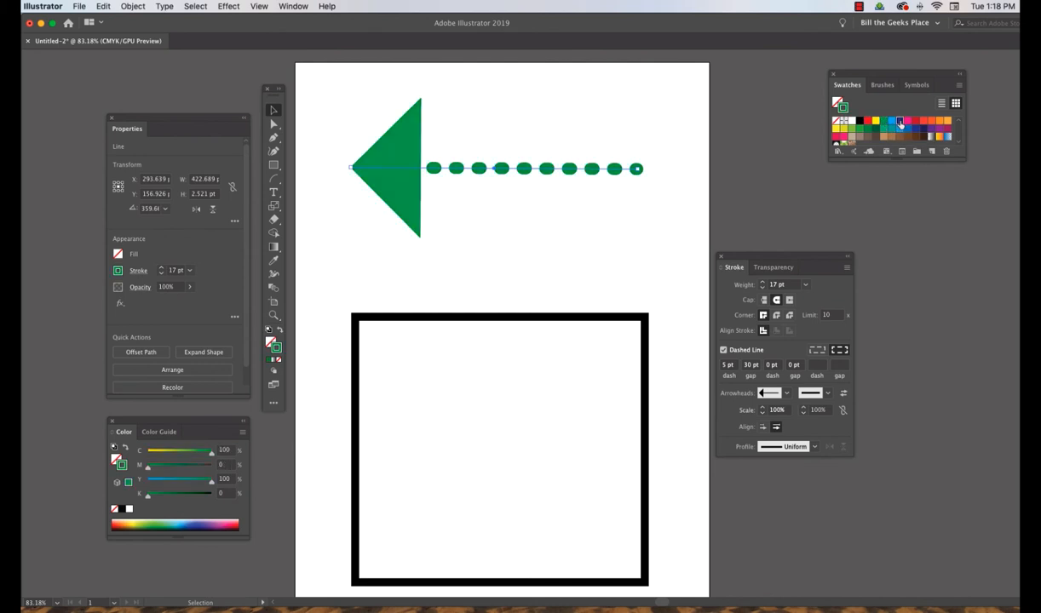
click(900, 122)
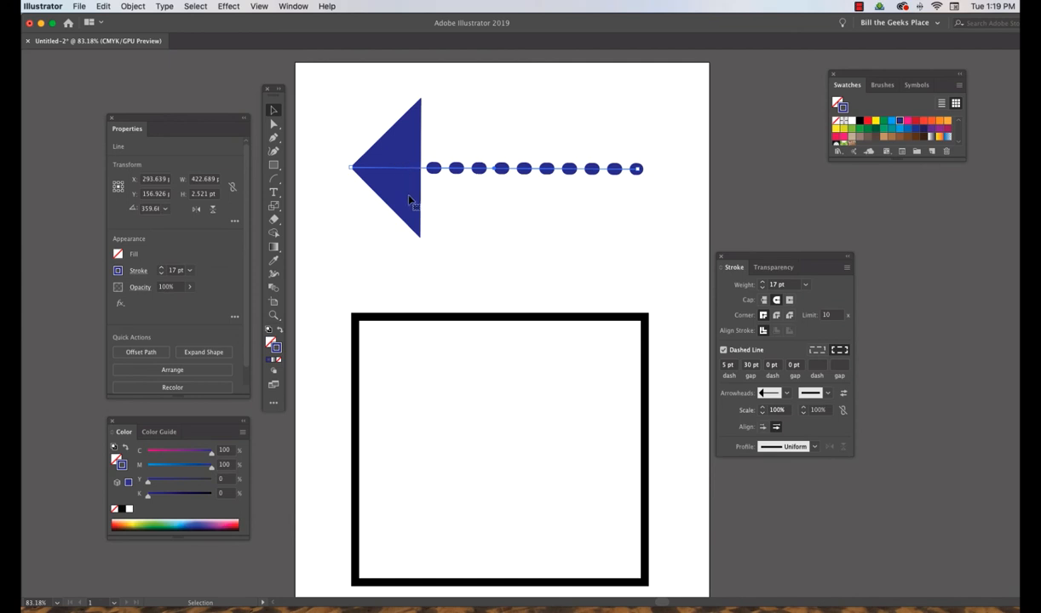
Step: Expand the appearance of the dashed arrow line to turn its arrowhead and stroke into separate artwork
scroll(409, 196, left, 1)
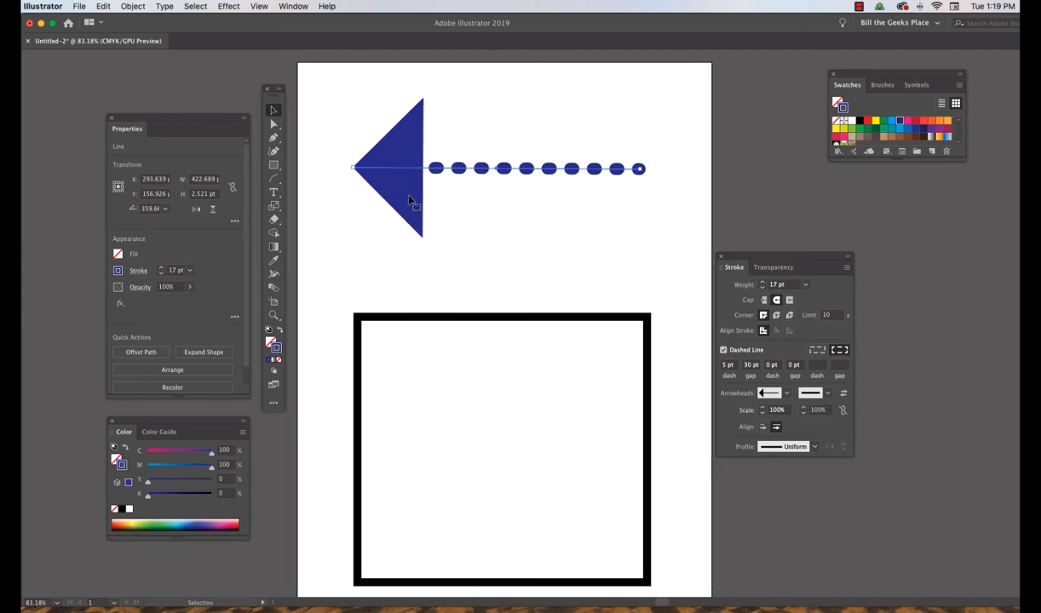
click(128, 6)
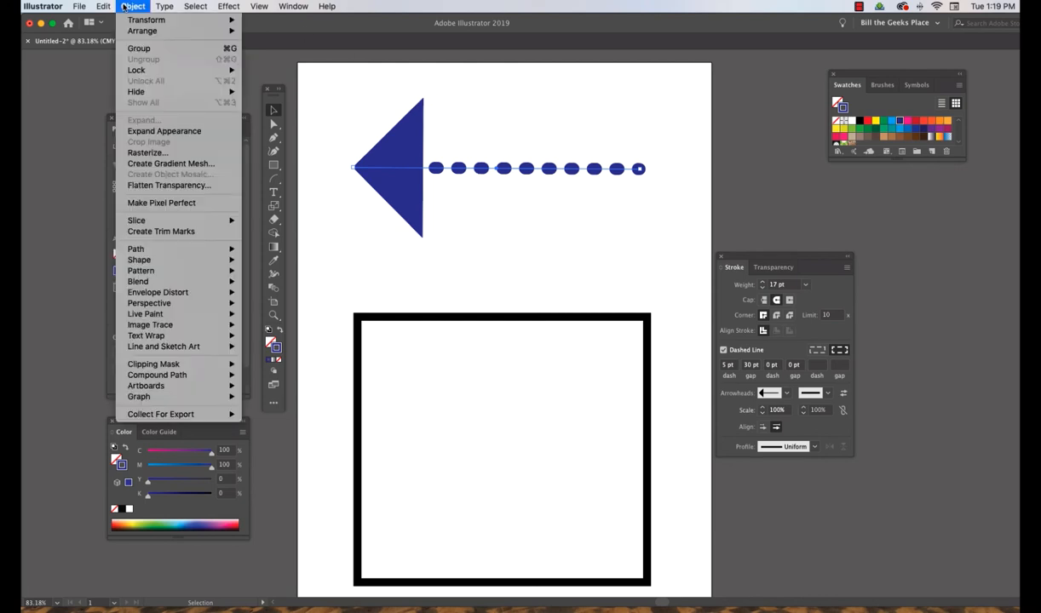
click(170, 132)
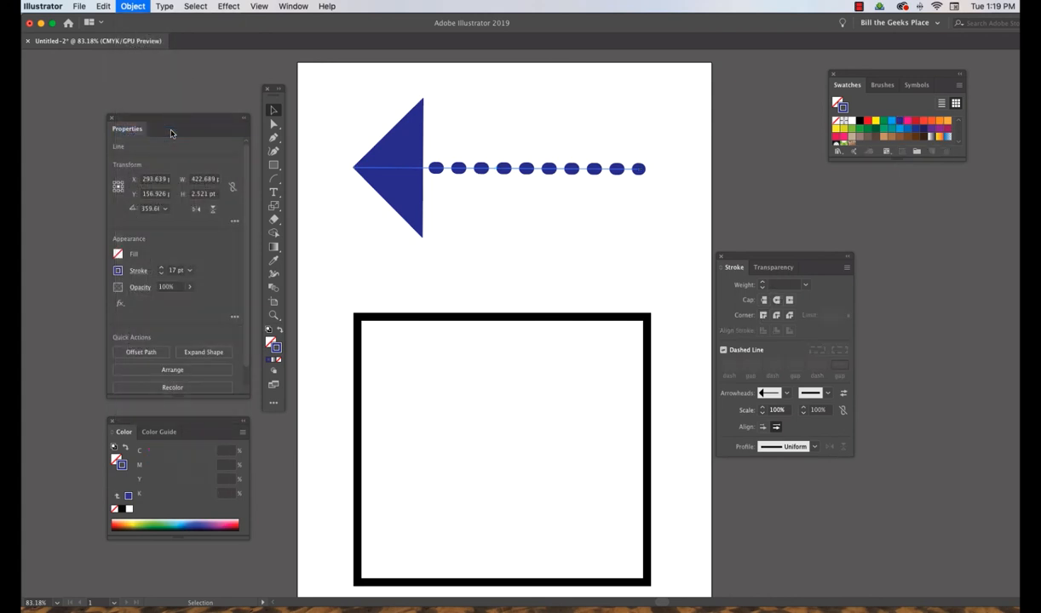
Step: Ungroup the expanded arrow through both group levels to free the arrowhead from the dashed line, and clear the selection
click(132, 7)
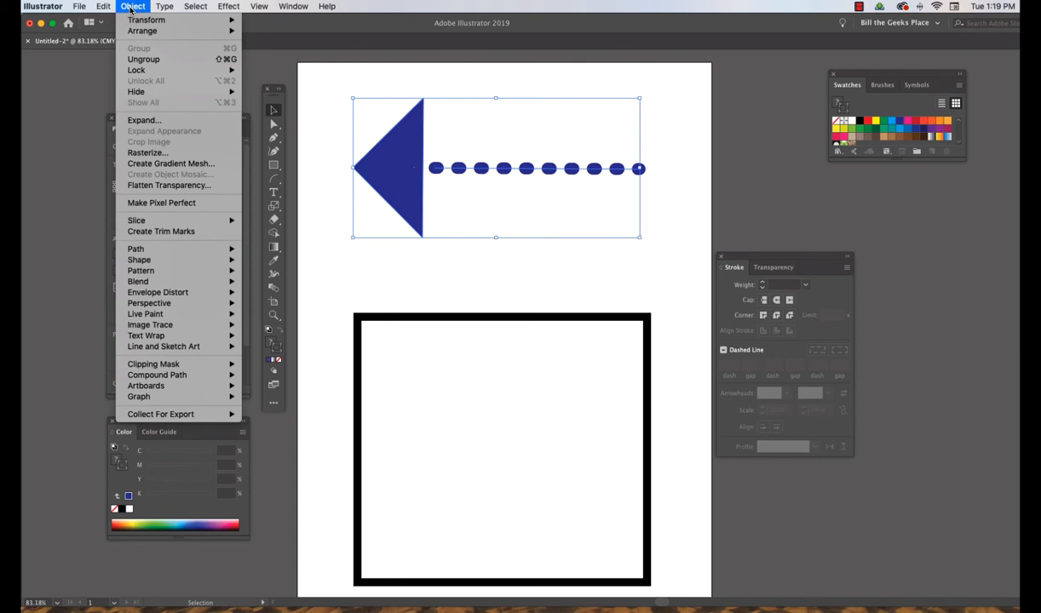
click(141, 60)
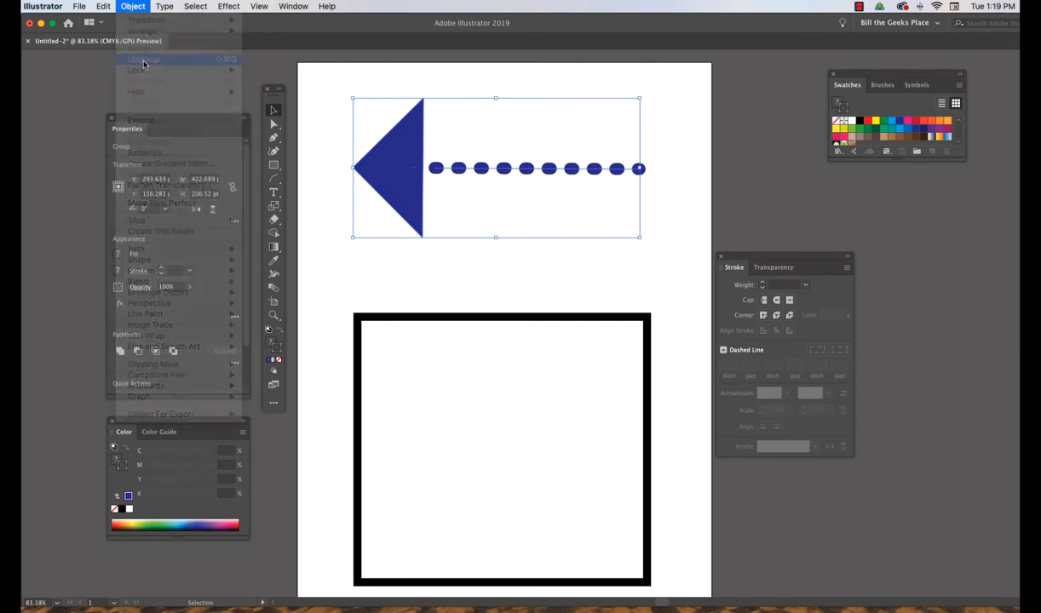
click(133, 8)
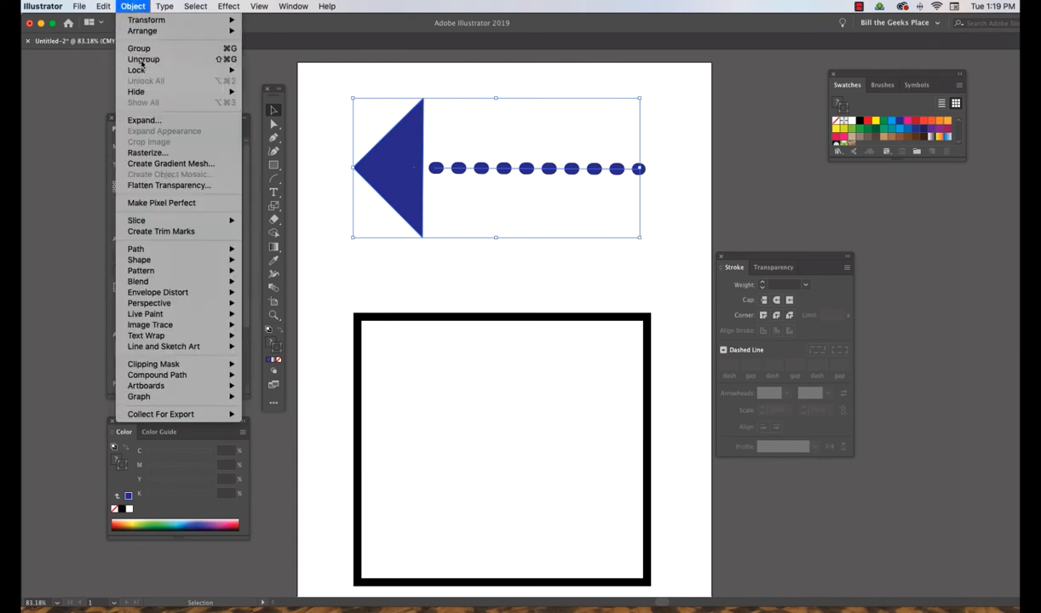
click(142, 60)
click(133, 7)
click(322, 53)
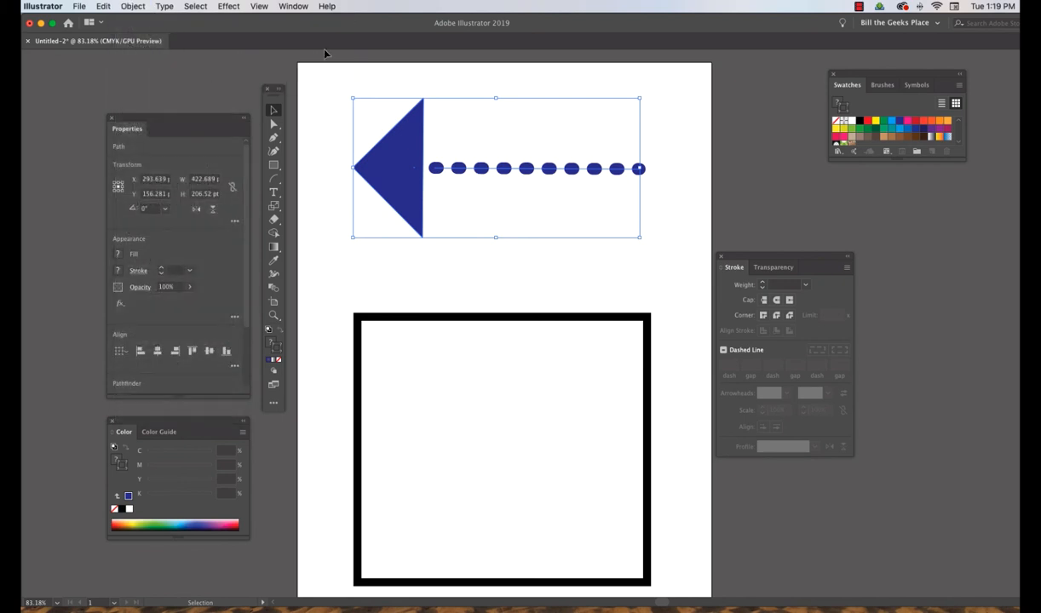
click(725, 171)
Step: Fill only the triangular arrowhead with the dark red swatch (C 15, M 100, Y 90, K 10)
click(399, 178)
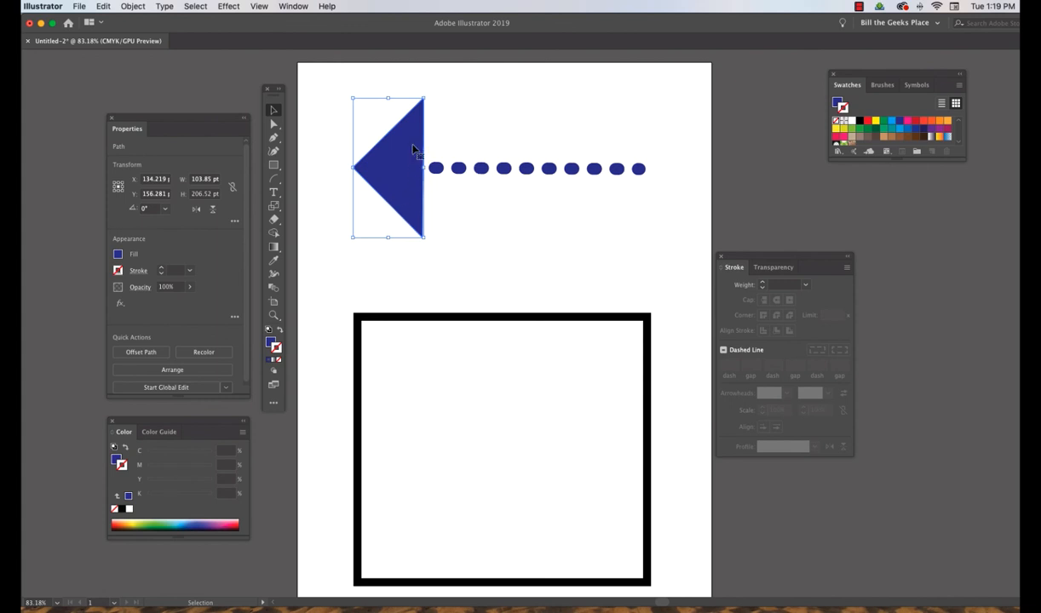
click(271, 342)
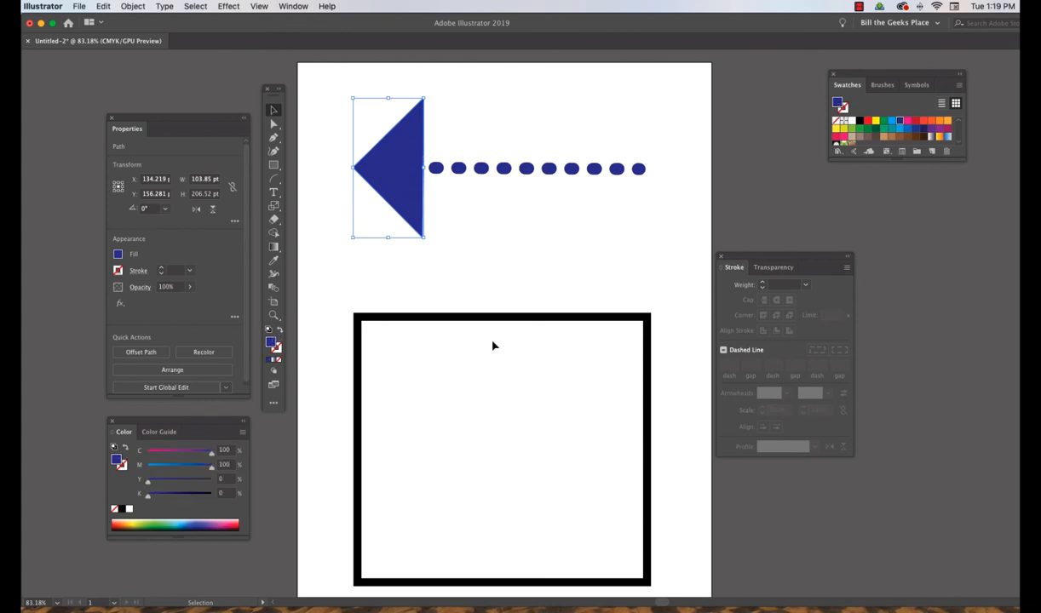
click(916, 124)
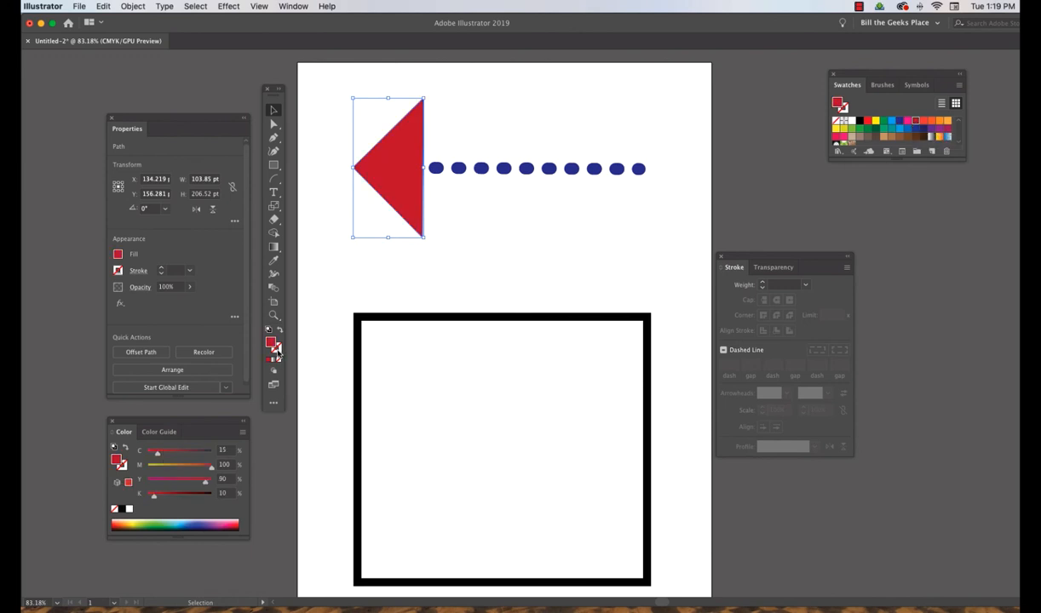
Step: Give the red arrowhead a green stroke (C 100, Y 100) with a weight of 11 pt
click(276, 348)
click(884, 120)
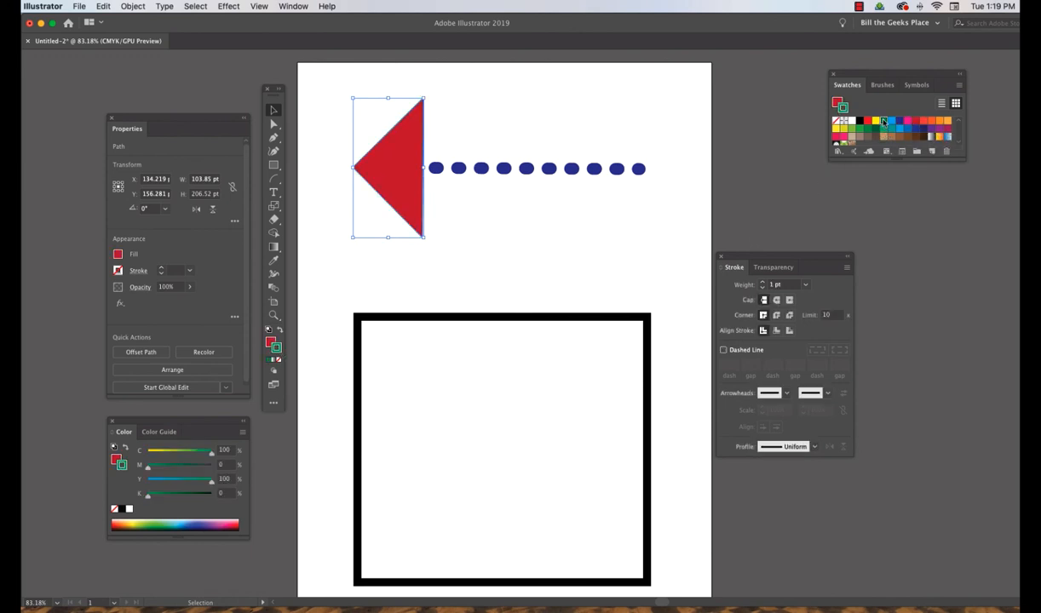
click(763, 283)
click(763, 283)
click(763, 283)
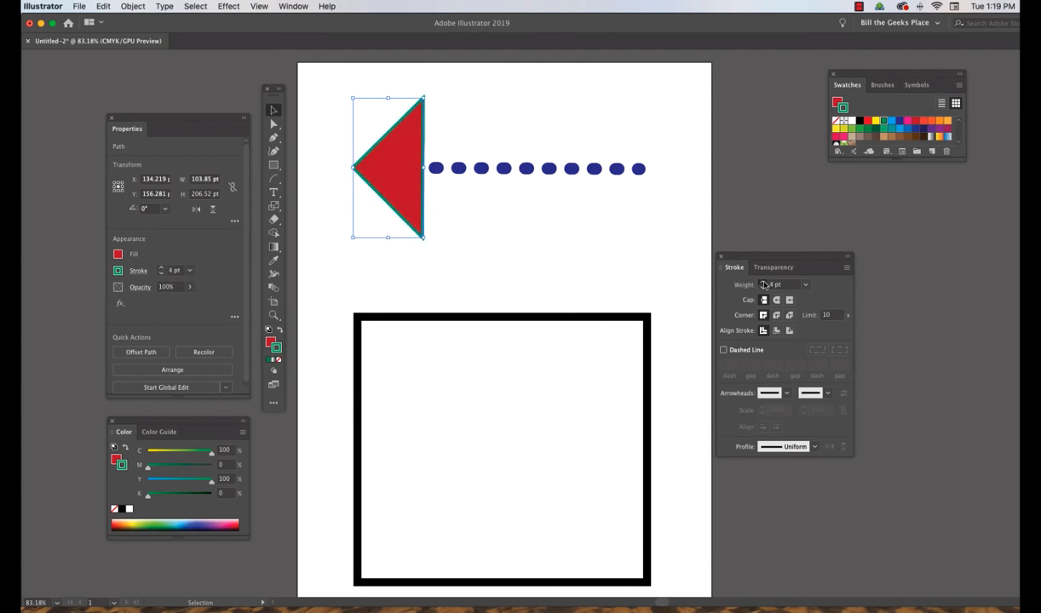
click(764, 283)
click(763, 283)
click(764, 283)
click(764, 283)
click(763, 282)
click(763, 283)
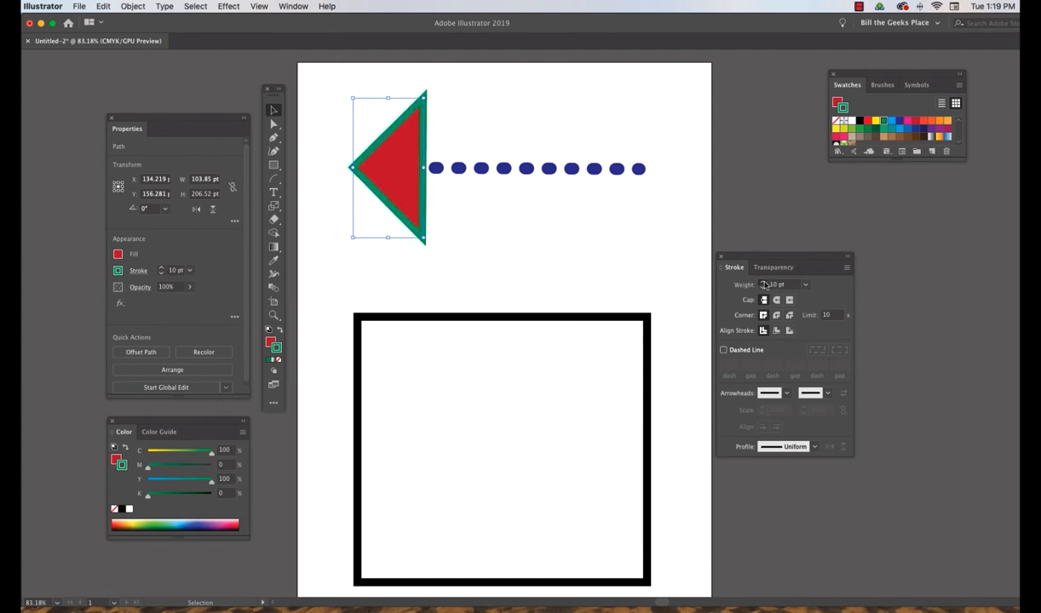
click(763, 283)
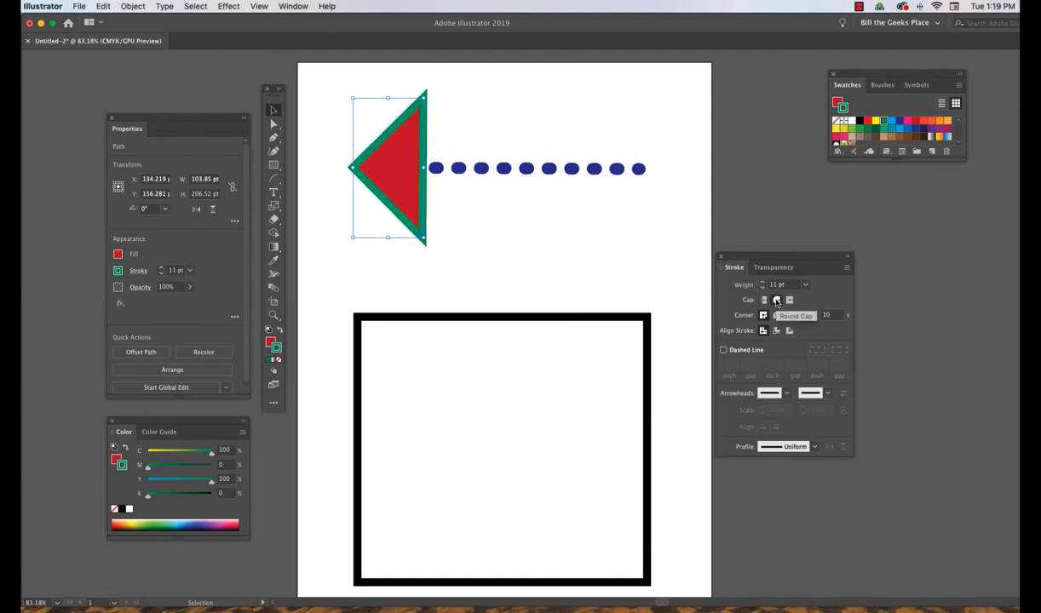
Step: Set the arrowhead's green stroke to round caps and round corner joins, make it dashed, and deselect the arrowhead
click(777, 300)
click(776, 315)
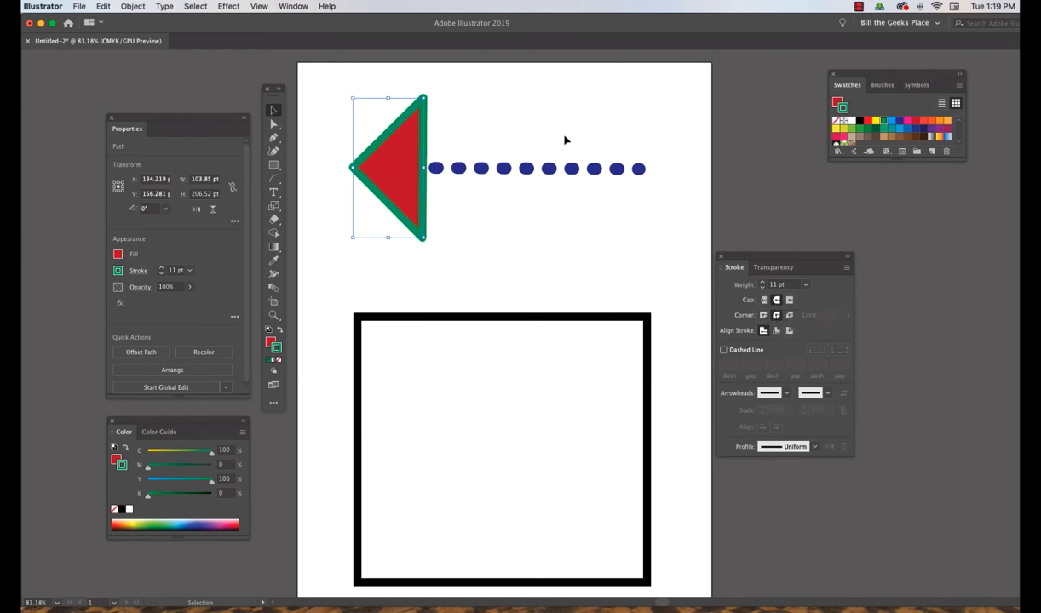
click(724, 350)
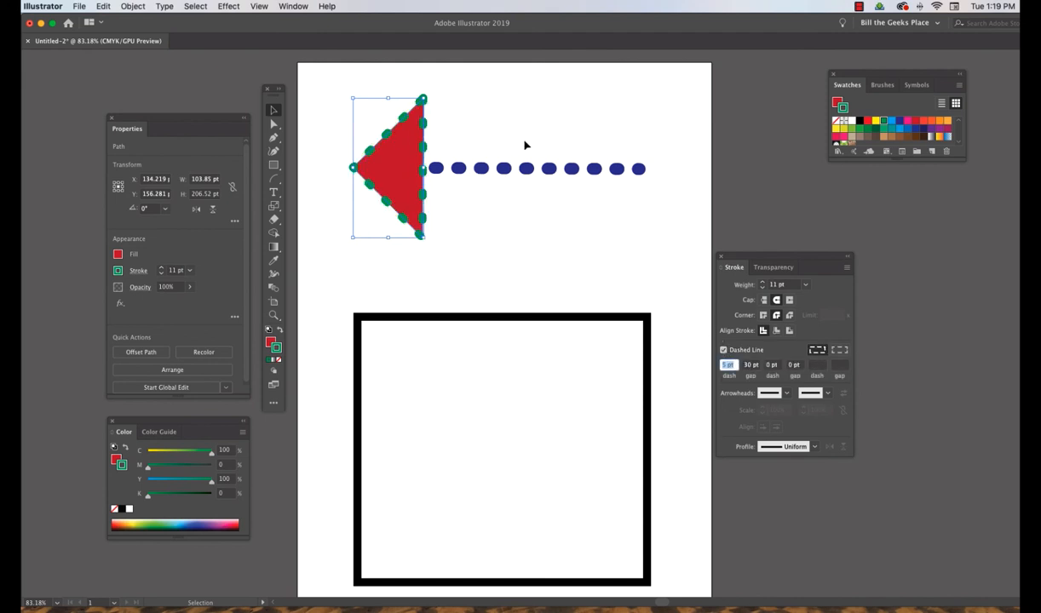
click(327, 112)
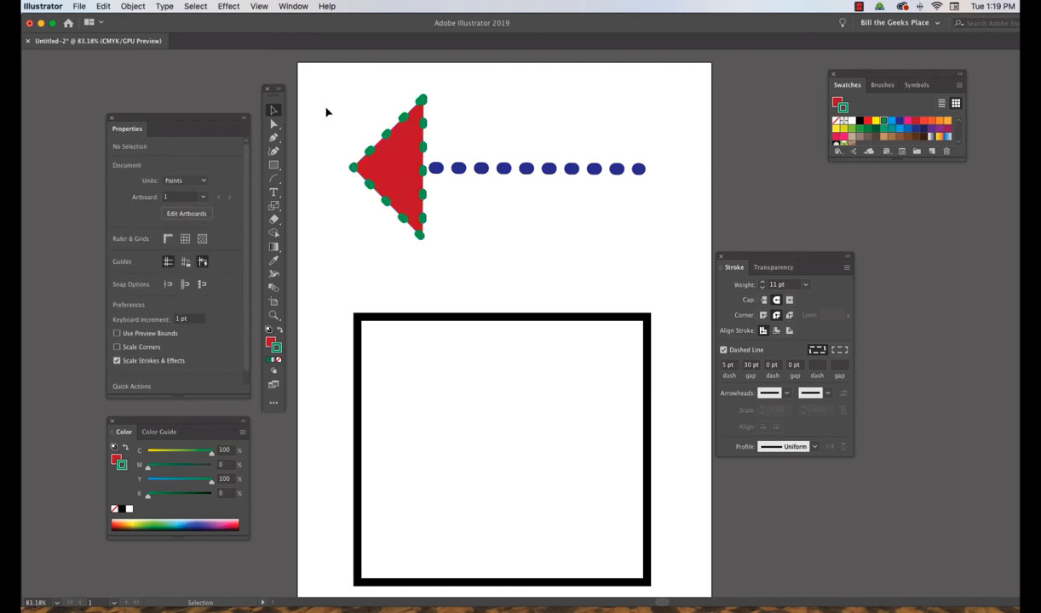